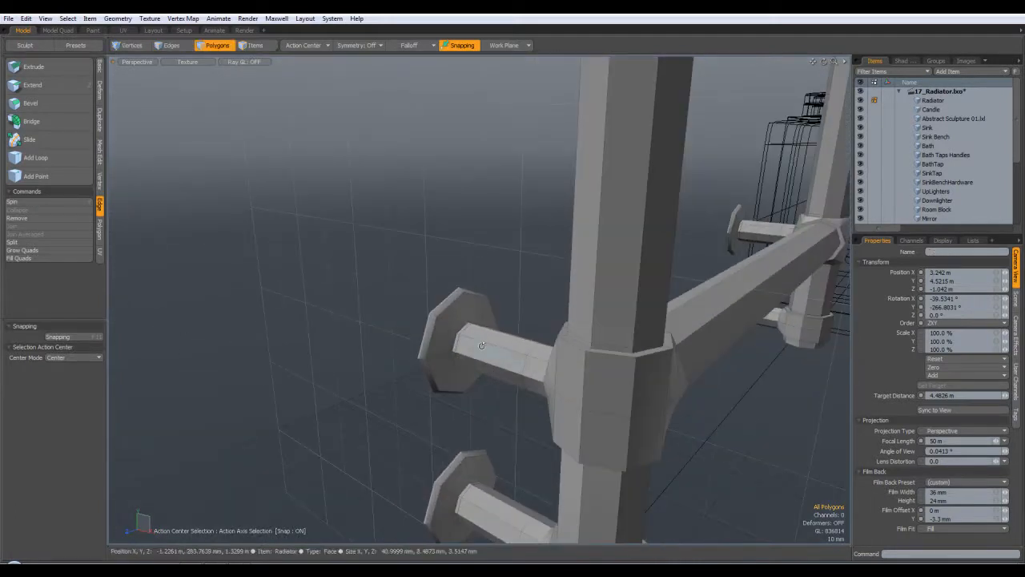
Step: Examine the wall bracket's flange and stem on the radiator post in both polygon and subdivision display
scroll(497, 353, "up", 5)
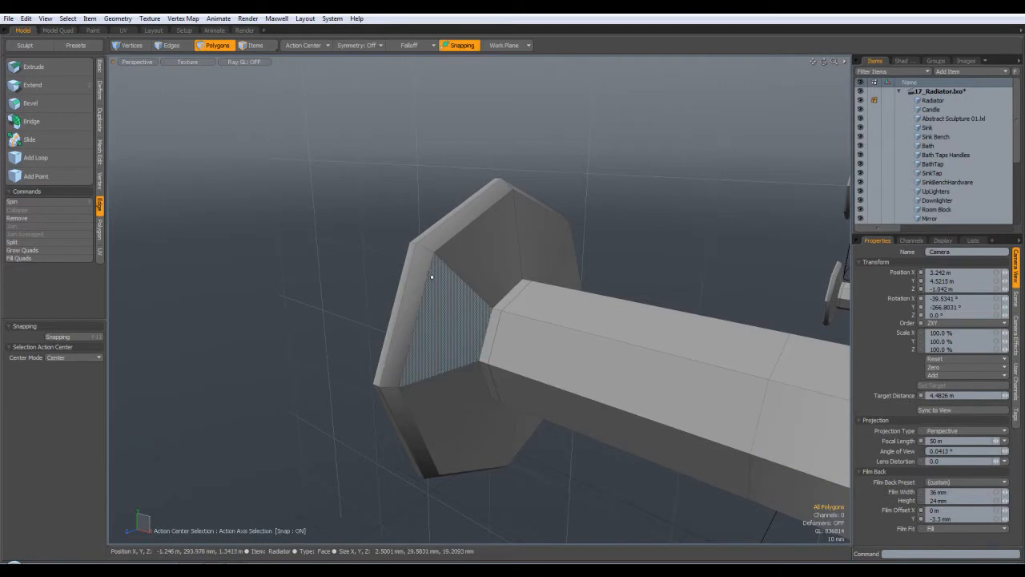
middle_click_drag(408, 265, 673, 253)
middle_click_drag(555, 251, 643, 369)
key("Tab")
scroll(591, 324, "up", 3)
key("Tab")
scroll(582, 344, "down", 10)
middle_click_drag(582, 344, 544, 344)
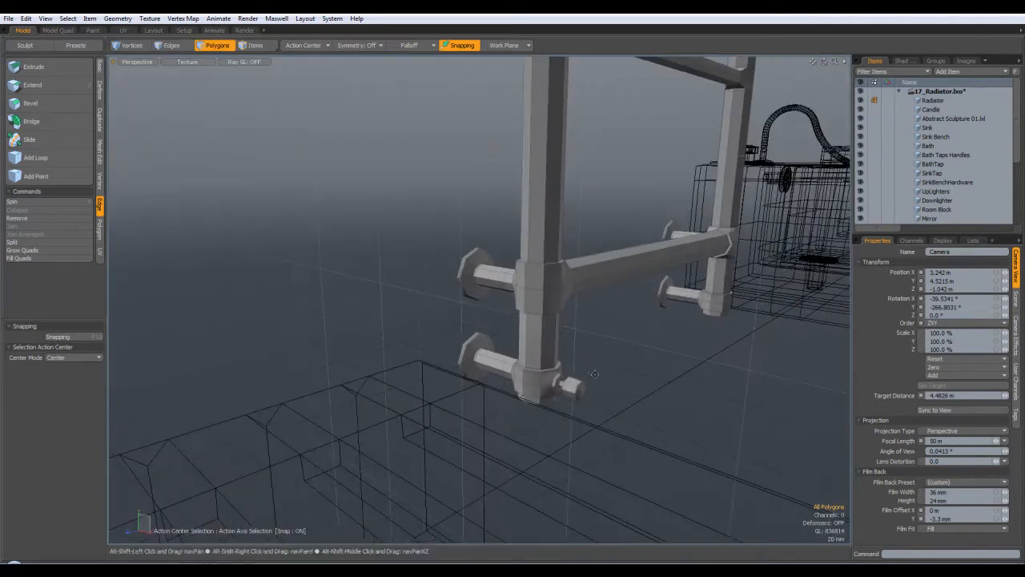
Step: Examine the valve fitting at the foot of the radiator post from several angles, in polygon and subdivision display
scroll(529, 345, "up", 8)
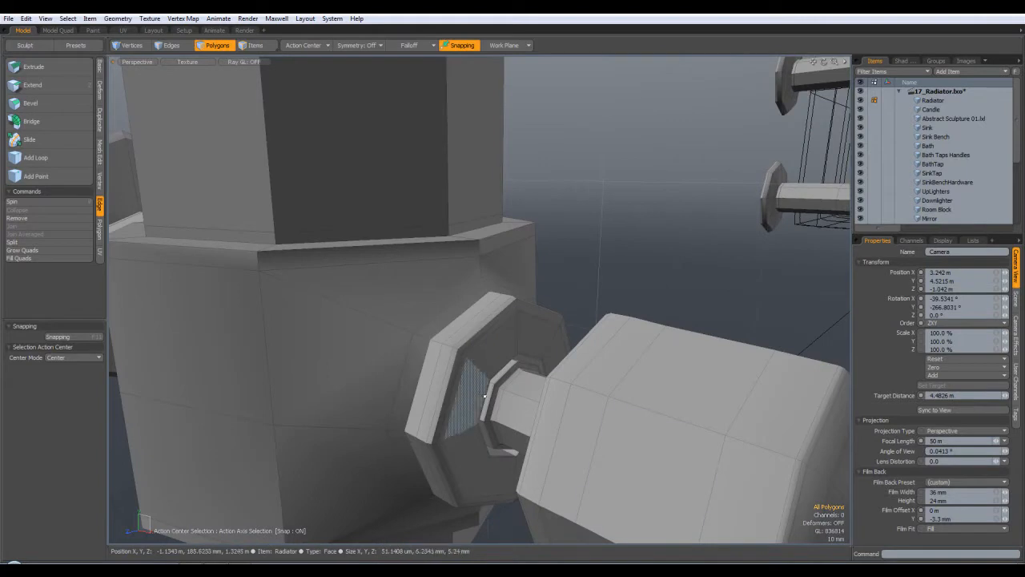
left_click_drag(473, 354, 593, 373, "alt")
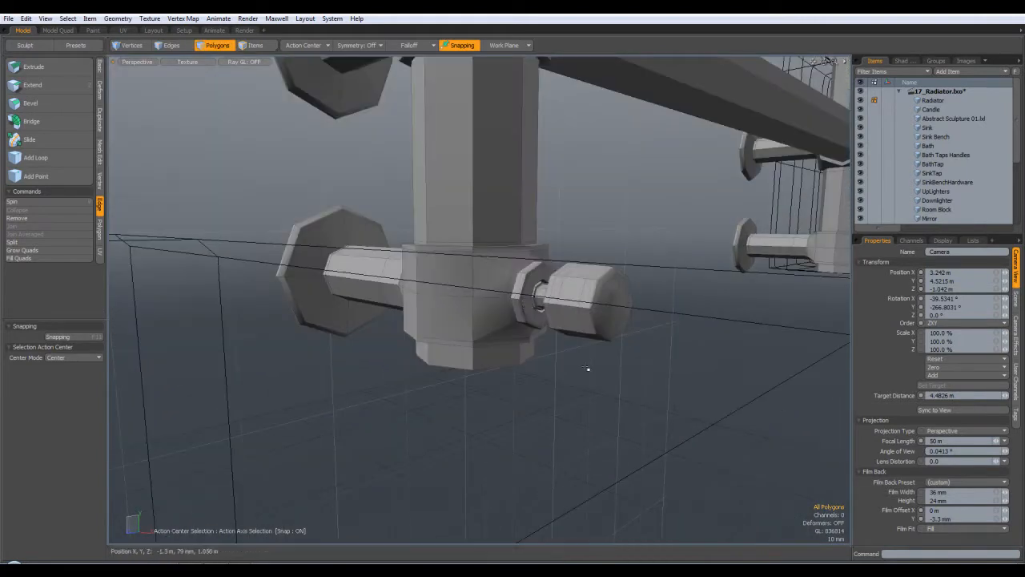
scroll(532, 312, "down", 3)
scroll(537, 321, "up", 5)
scroll(548, 341, "down", 6)
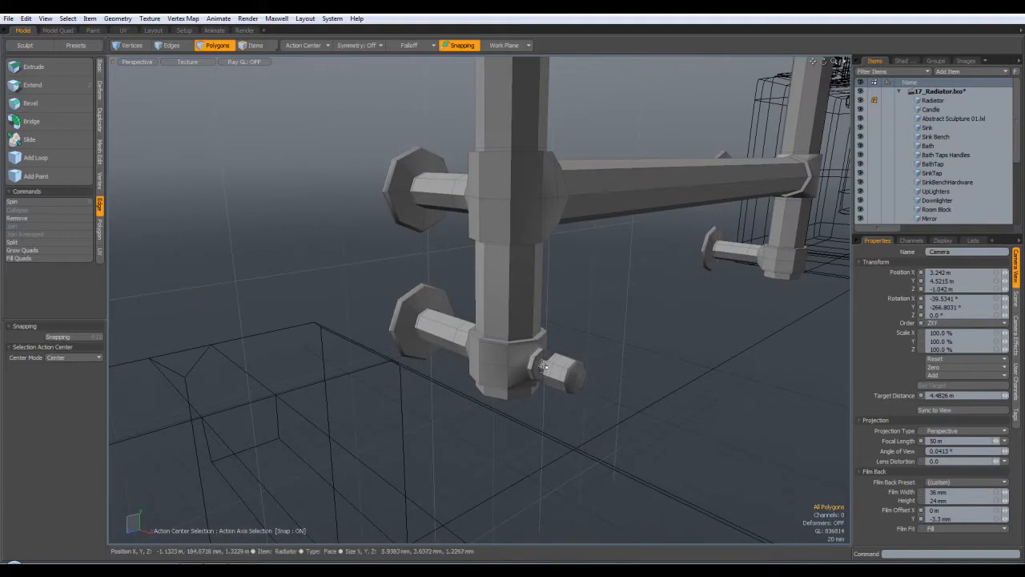
scroll(542, 369, "up", 4)
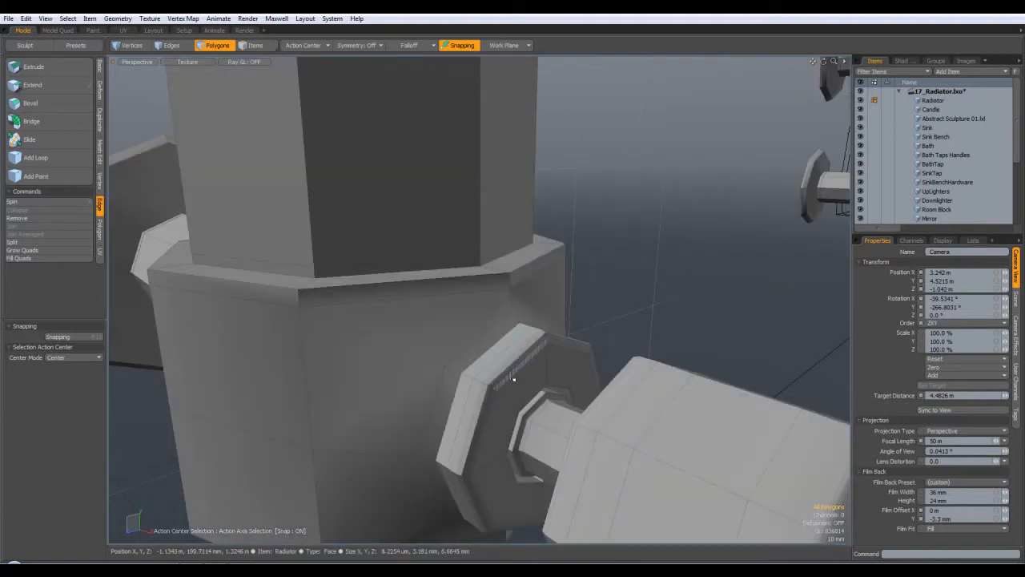
left_click_drag(533, 402, 479, 331, "alt")
key("Tab")
scroll(608, 381, "down", 5)
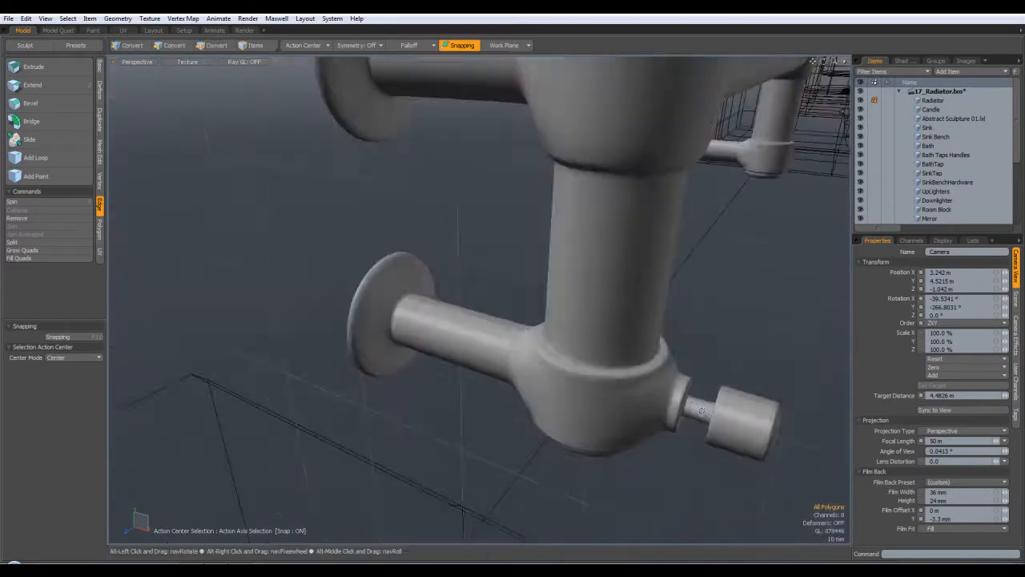
left_click_drag(609, 381, 682, 385, "alt")
key("Tab")
scroll(561, 280, "up", 5)
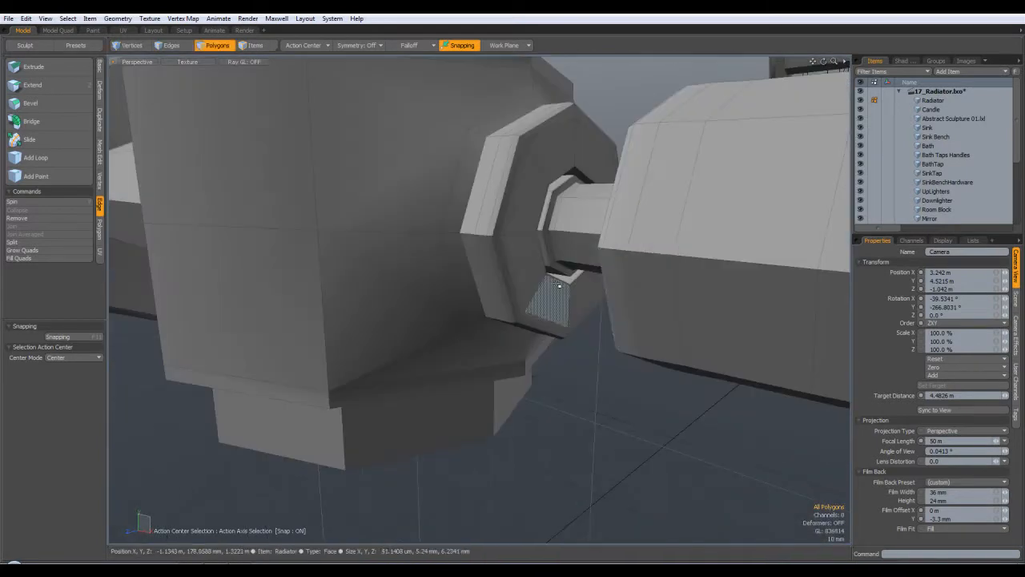
key("a")
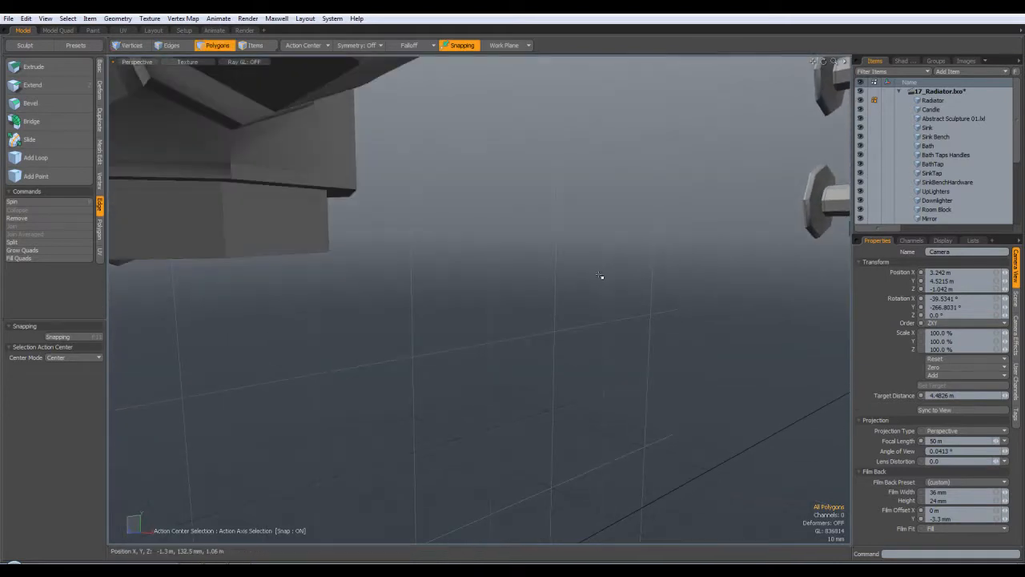
left_click_drag(435, 446, 480, 408, "alt")
scroll(462, 409, "up", 4)
scroll(454, 429, "up", 4)
scroll(466, 413, "up", 1)
scroll(467, 414, "down", 1)
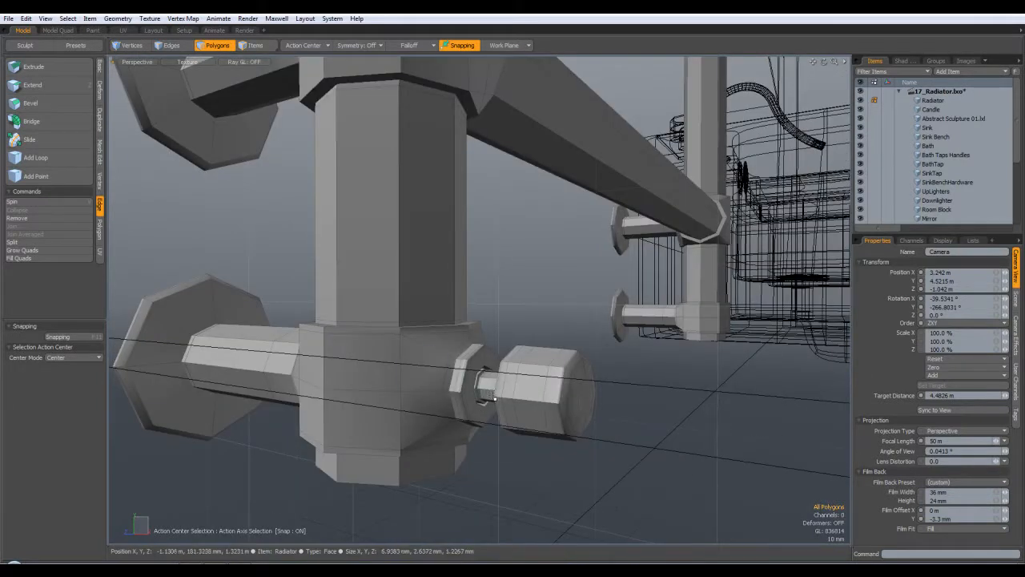
key("Tab")
key("Tab")
scroll(528, 387, "down", 5)
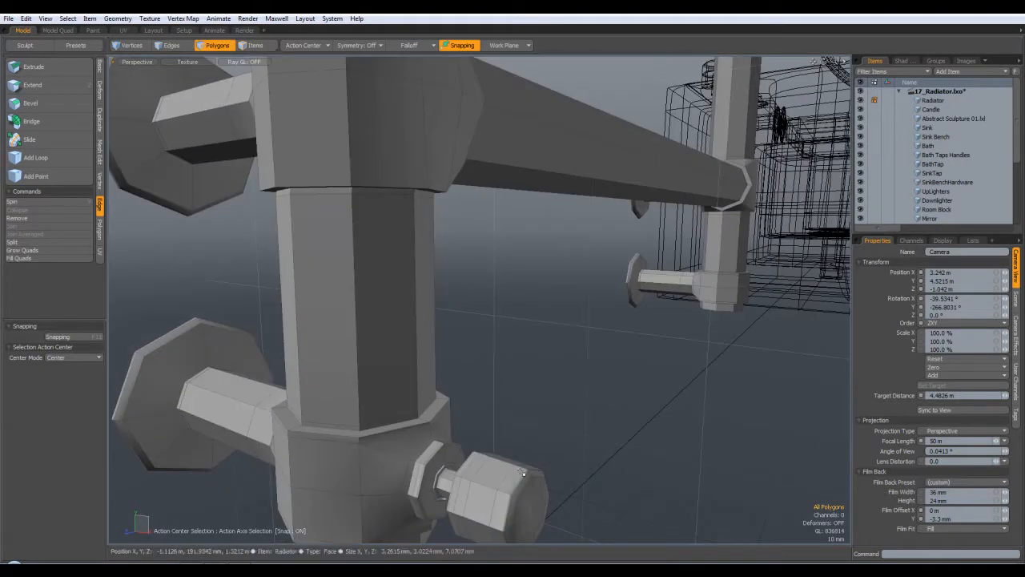
Step: Select the band of polygons wrapping all around the post where the second crossbar from the bottom joins it
left_click_drag(690, 164, 526, 297, "alt")
left_click_drag(503, 229, 563, 136, "alt")
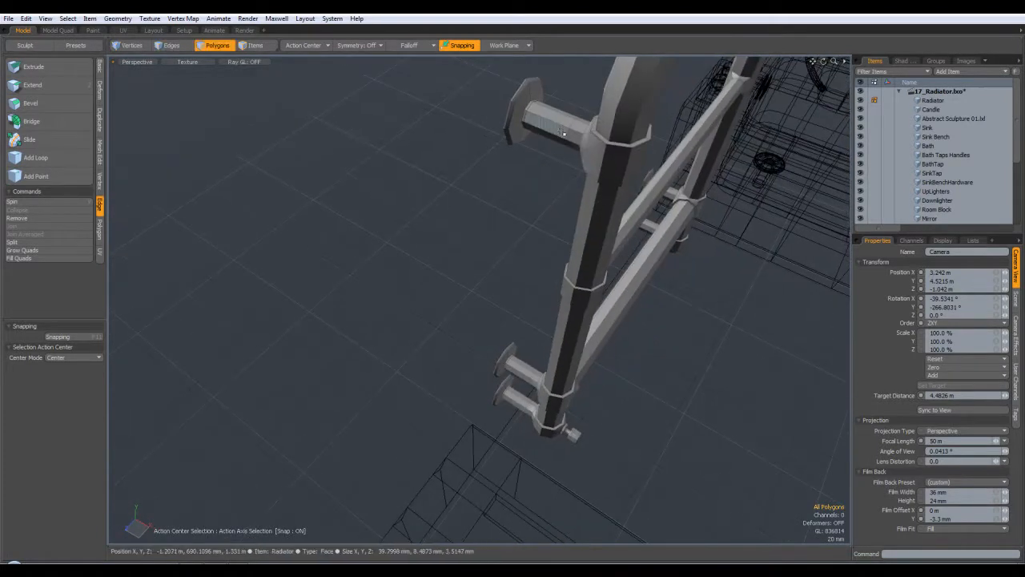
left_click_drag(634, 109, 636, 278, "alt")
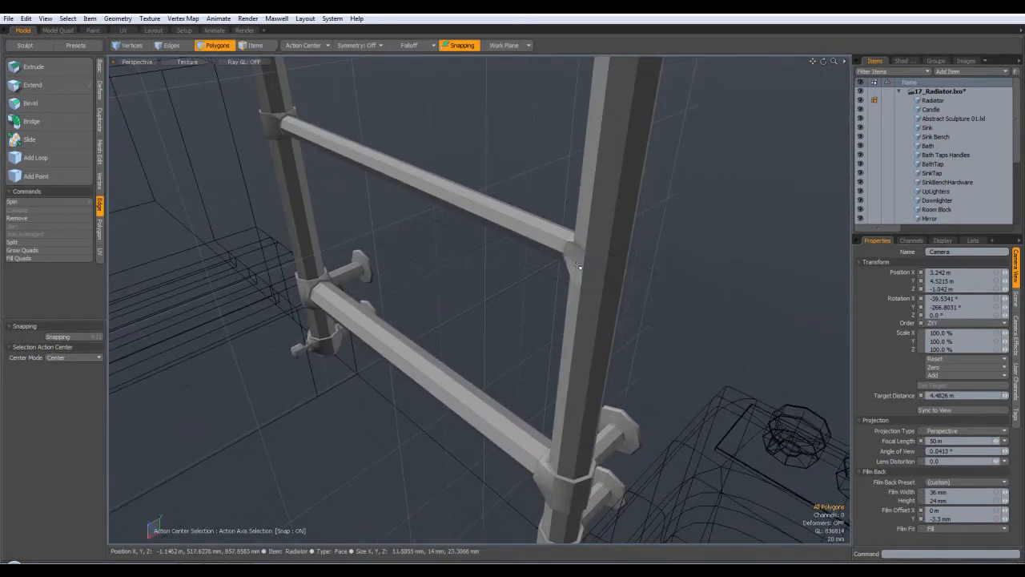
scroll(616, 275, "up", 3)
scroll(572, 262, "down", 1)
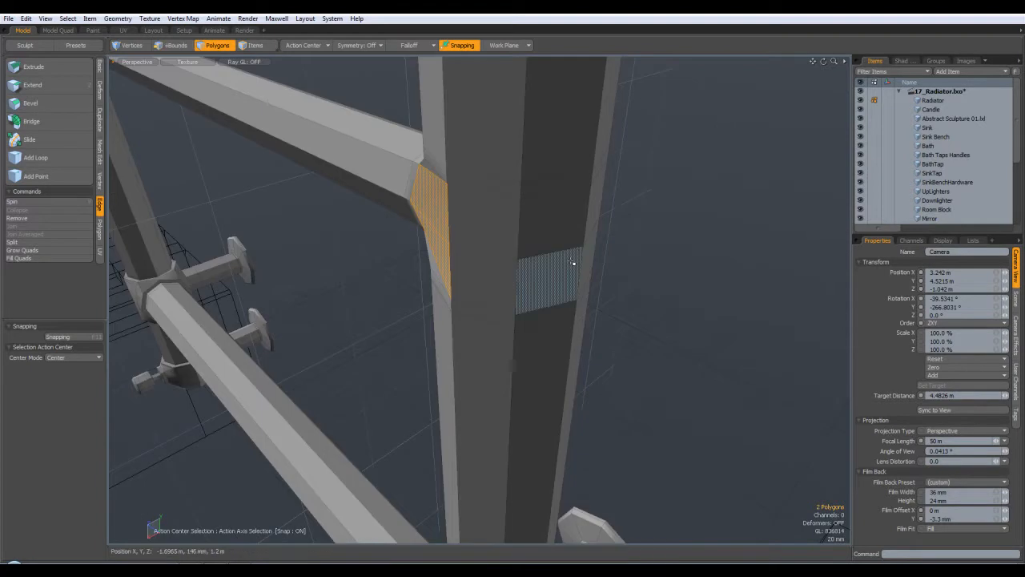
scroll(574, 268, "up", 1)
scroll(574, 267, "down", 1)
left_click(613, 316, "shift")
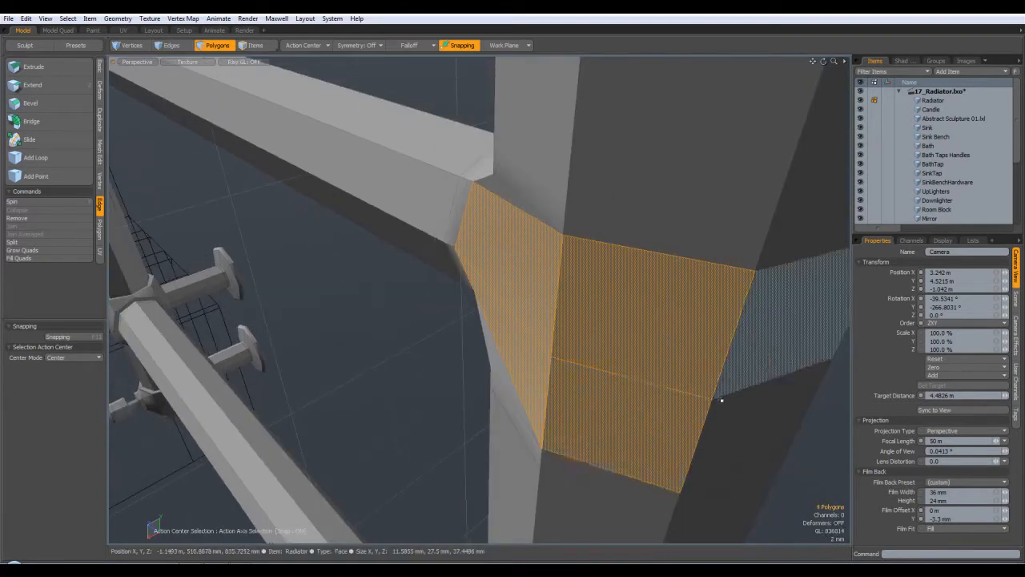
scroll(705, 403, "down", 3)
left_click_drag(746, 421, 702, 394, "alt")
left_click_drag(727, 423, 558, 458, "shift")
left_click(507, 446, "shift")
left_click_drag(498, 476, 525, 406, "alt+shift")
scroll(522, 406, "up", 5)
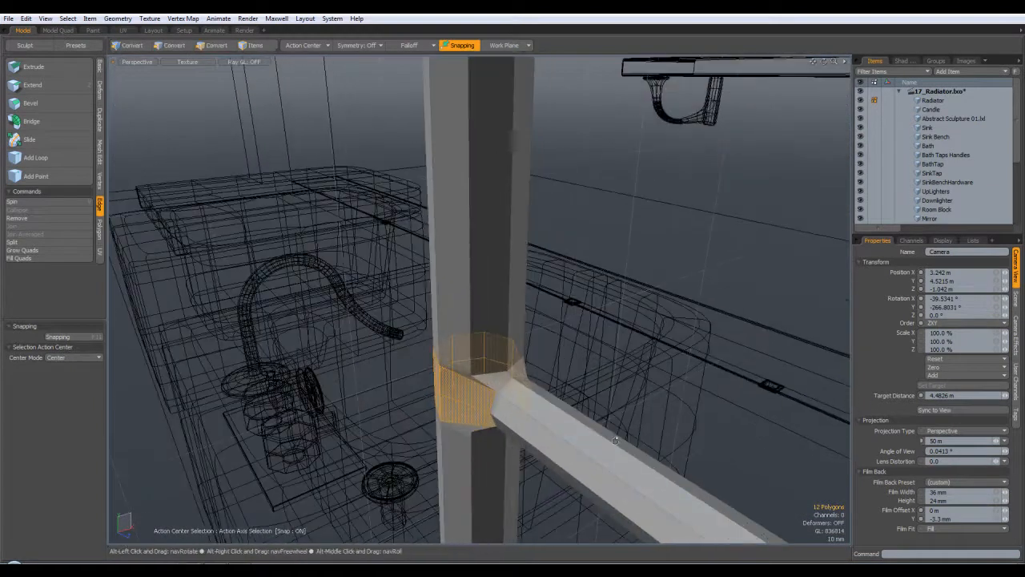
left_click_drag(524, 370, 453, 237, "alt")
left_click_drag(376, 222, 337, 291, "alt")
left_click_drag(325, 249, 537, 324, "alt")
Step: Bevel the selected joint polygons outward as a group with a 3.7 mm shift and clear the selection
key("b")
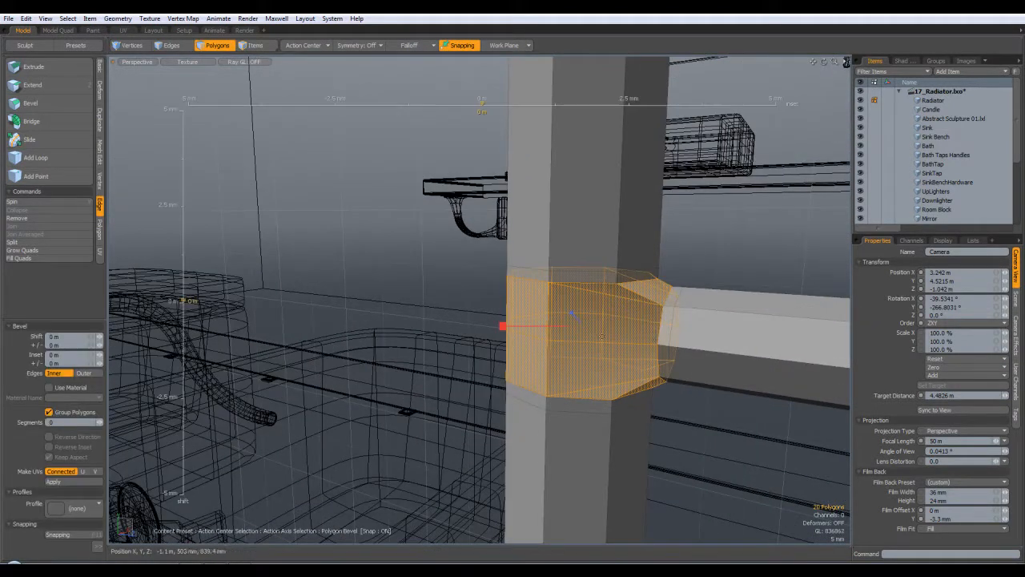
left_click_drag(574, 315, 570, 310)
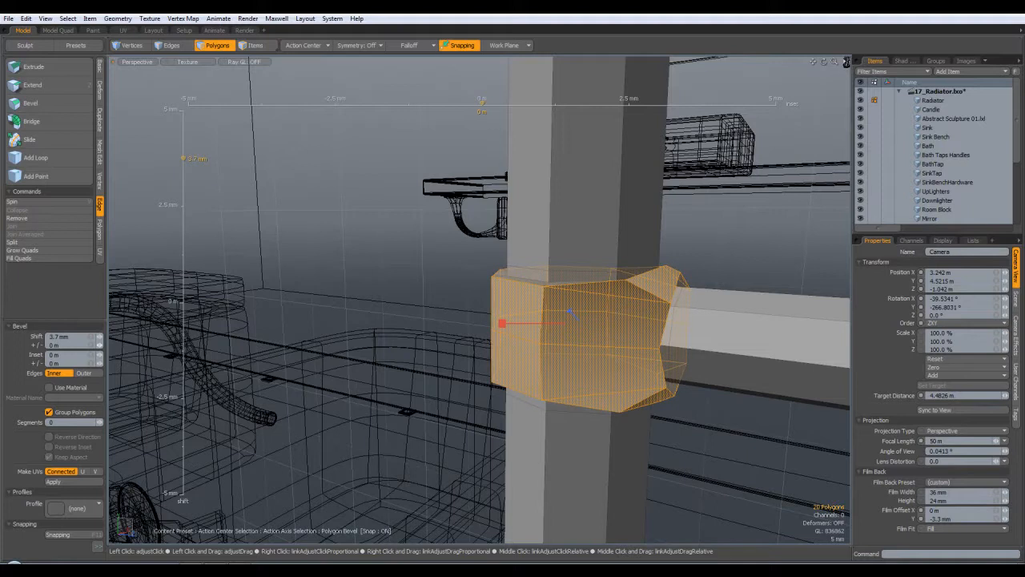
key("space")
left_click(296, 391)
left_click_drag(384, 277, 395, 175, "alt")
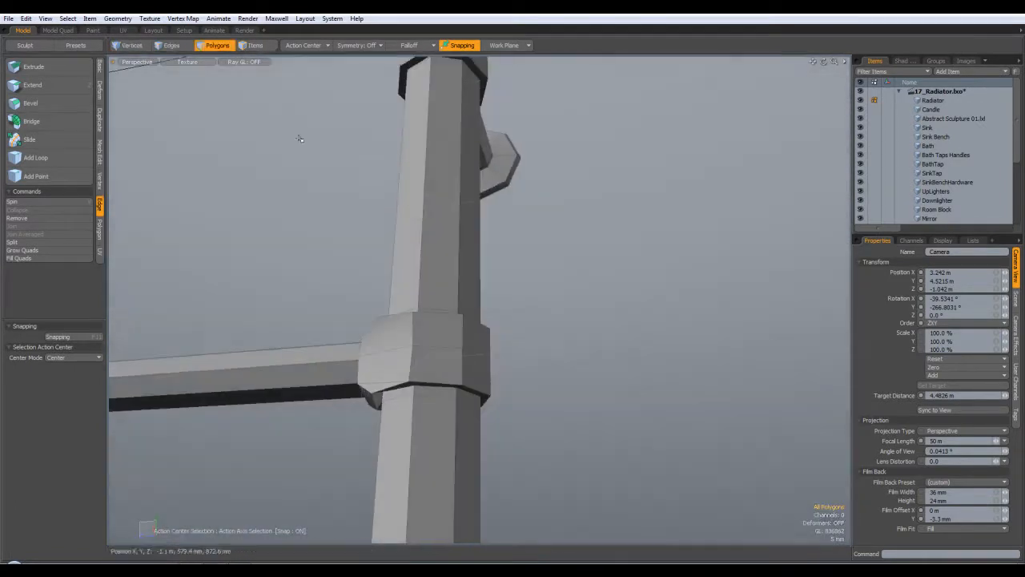
Step: Select the polygon loop on the new collar's underside and flatten it by scaling to 0% along Z
left_click_drag(246, 80, 413, 414, "alt")
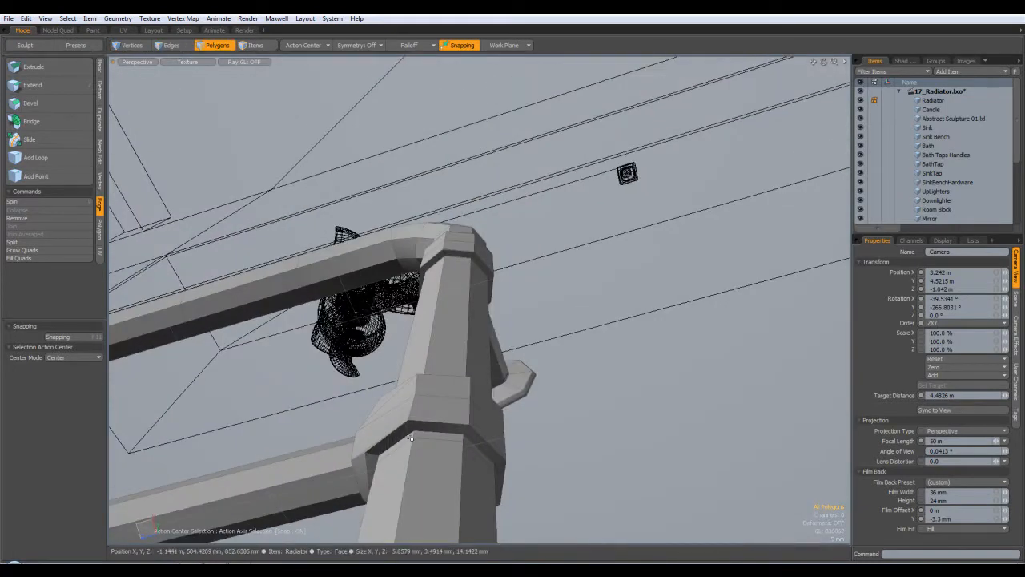
key("l")
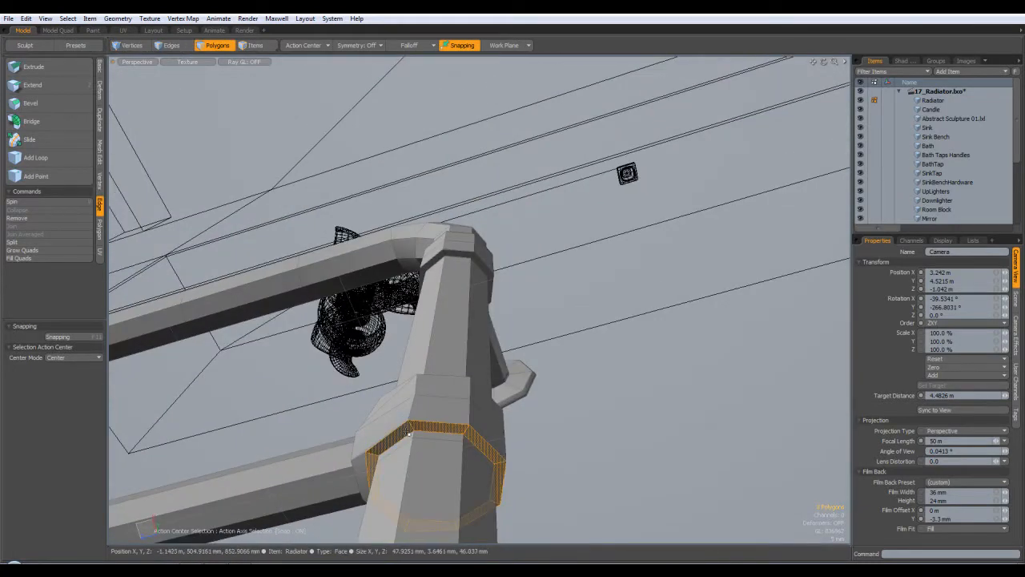
left_click_drag(407, 431, 565, 363, "alt")
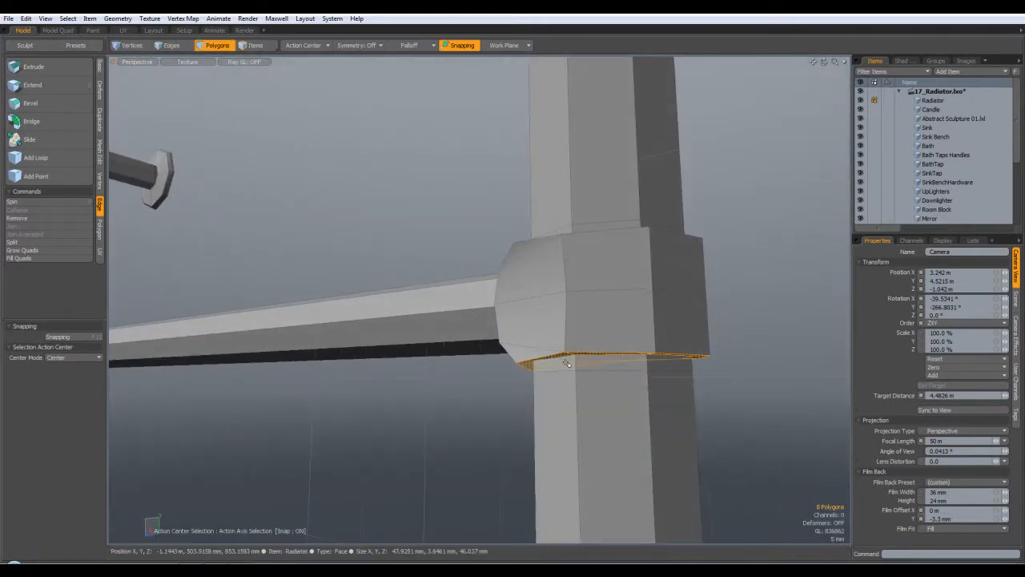
key("r")
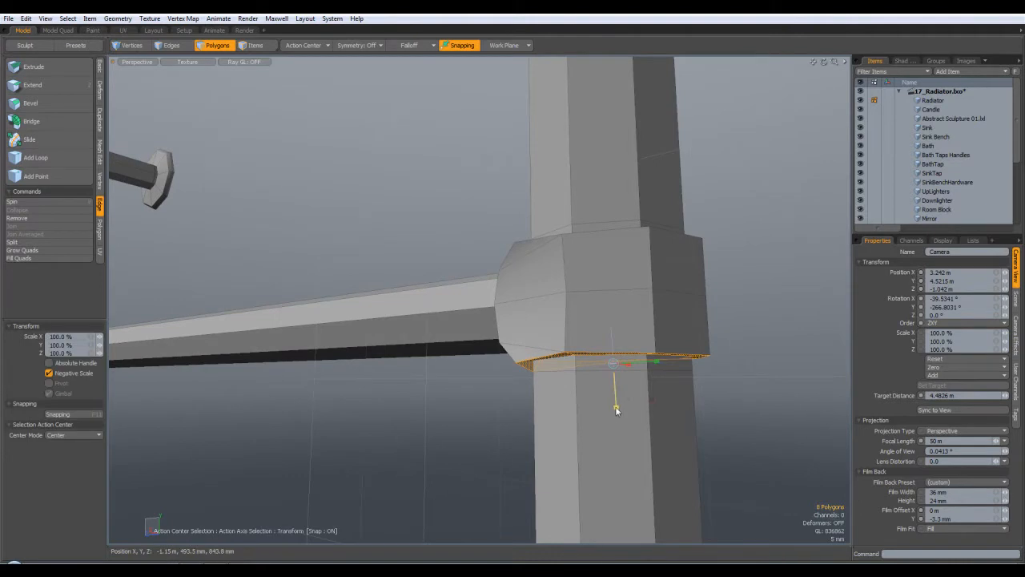
left_click_drag(616, 414, 614, 390)
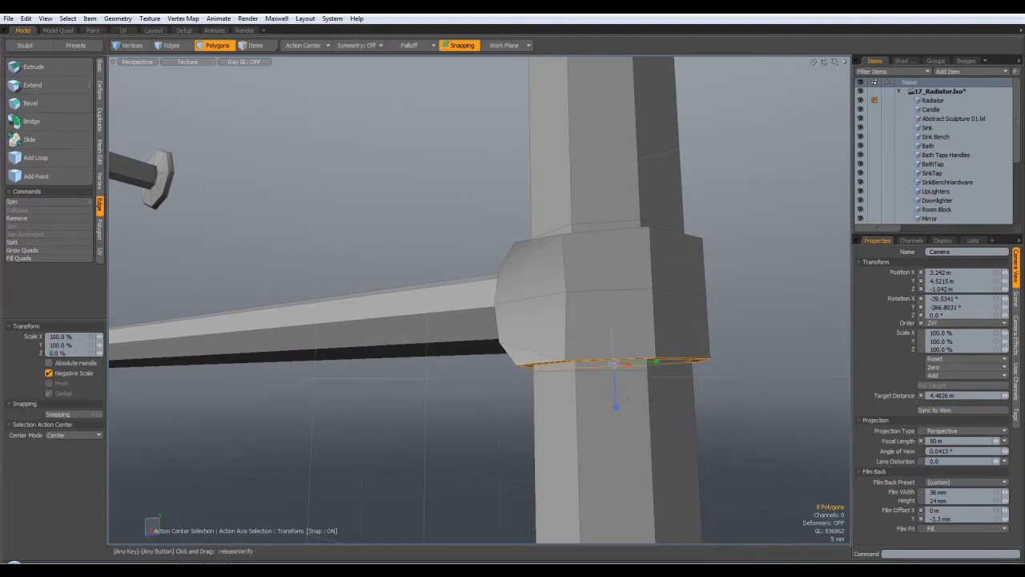
key("q")
left_click(583, 315)
Step: Select the polygon loop on top of the collar and flatten it by setting its Z scale to 0%
left_click_drag(584, 315, 607, 322, "alt")
left_click_drag(613, 256, 573, 240)
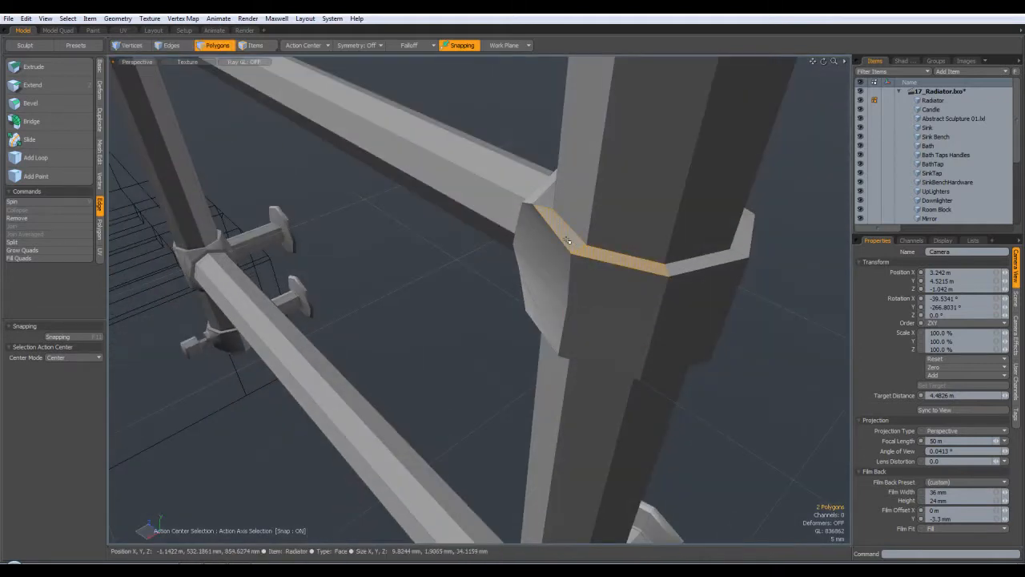
key("r")
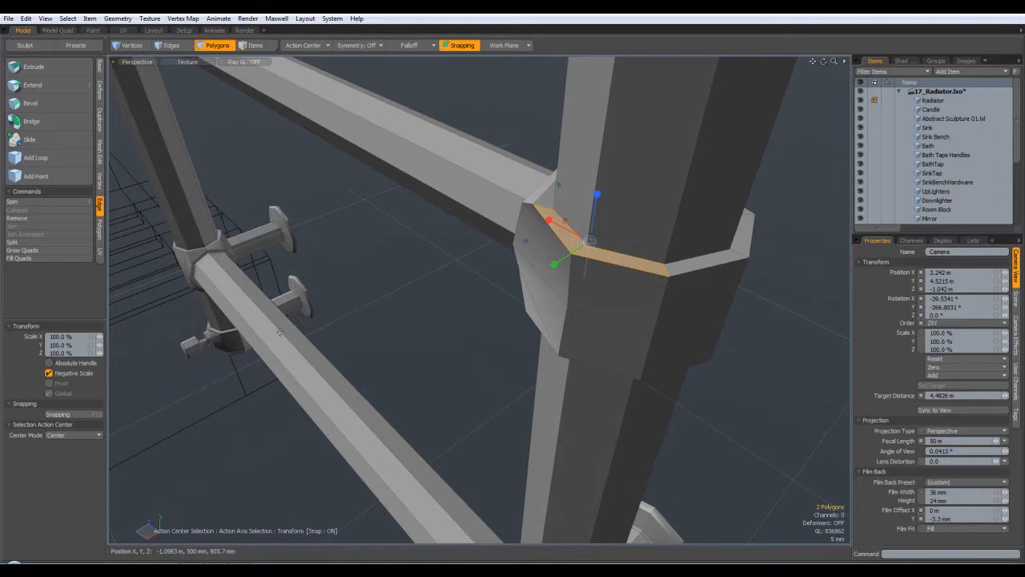
key("q")
key("l")
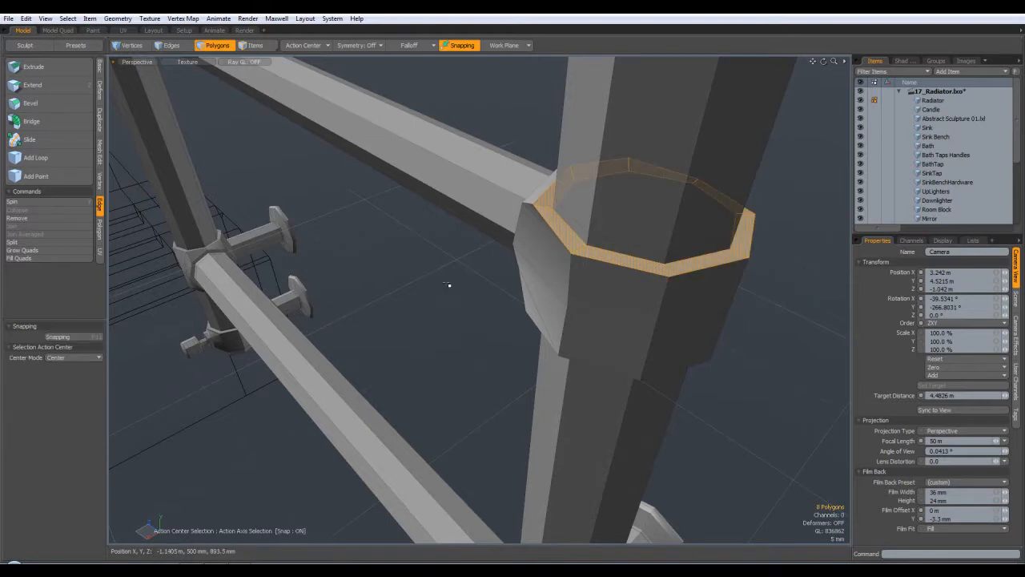
key("r")
left_click_drag(661, 166, 658, 177)
left_click_drag(75, 353, 47, 334)
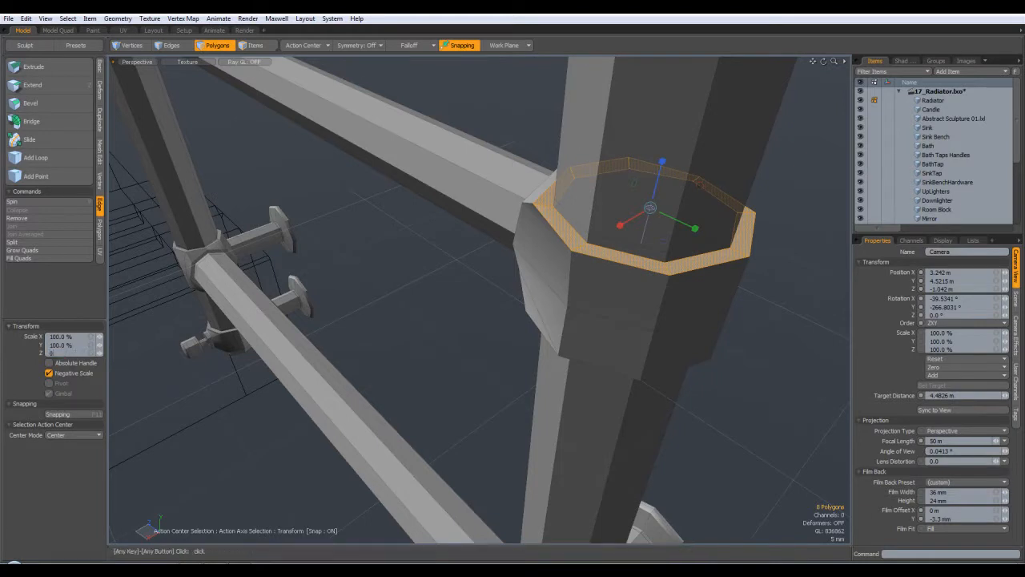
key("Return")
key("q")
Step: Flatten the collar's polygon ring around the crossbar by scaling it down along Z, and clear the selection
left_click_drag(314, 381, 355, 236, "alt")
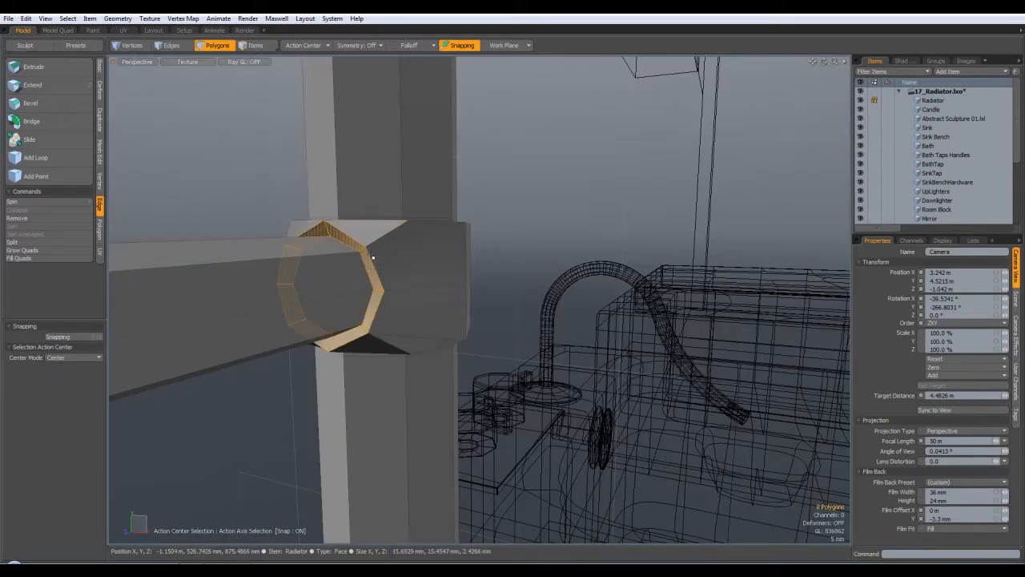
key("r")
left_click_drag(297, 287, 376, 270, "alt")
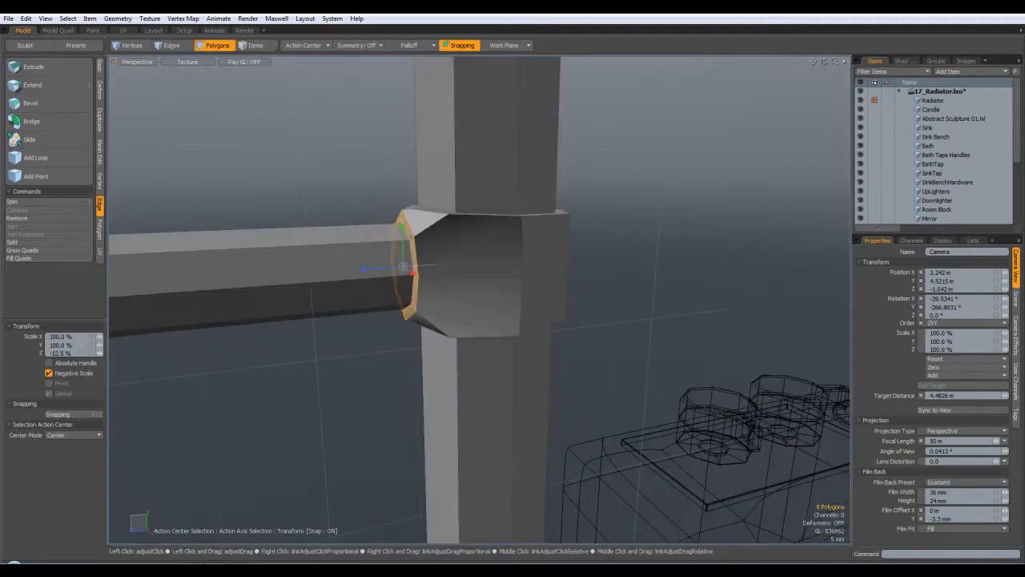
key("space")
left_click(633, 240)
Step: Select the loop on top of the collar and rotate it level in the Right view
left_click_drag(671, 243, 555, 221, "alt")
left_click(553, 213)
left_click(576, 214, "shift")
key("l")
left_click_drag(582, 226, 627, 210, "alt")
key("KP_2")
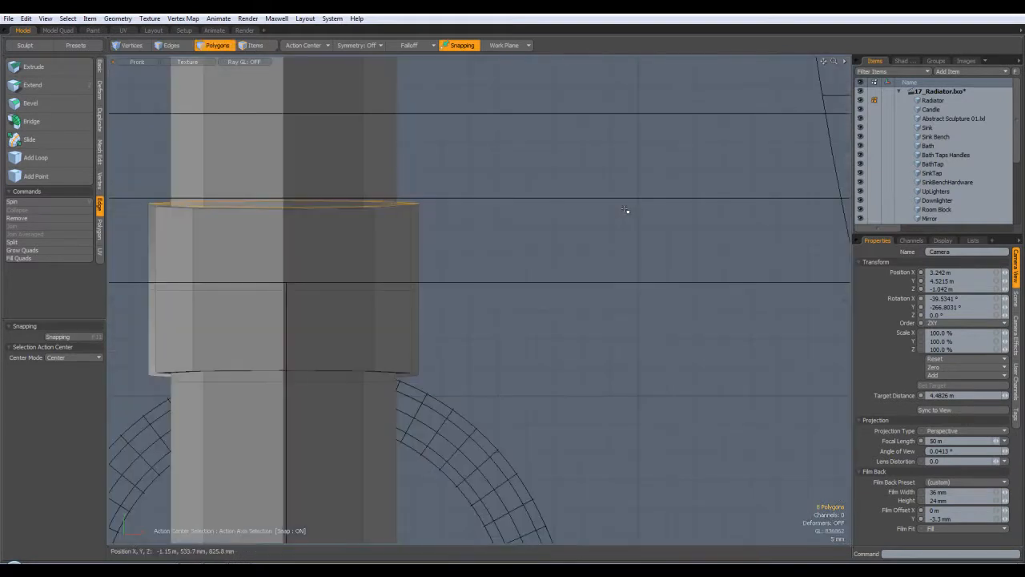
key("KP_3")
left_click_drag(628, 211, 705, 128, "alt+shift")
key("e")
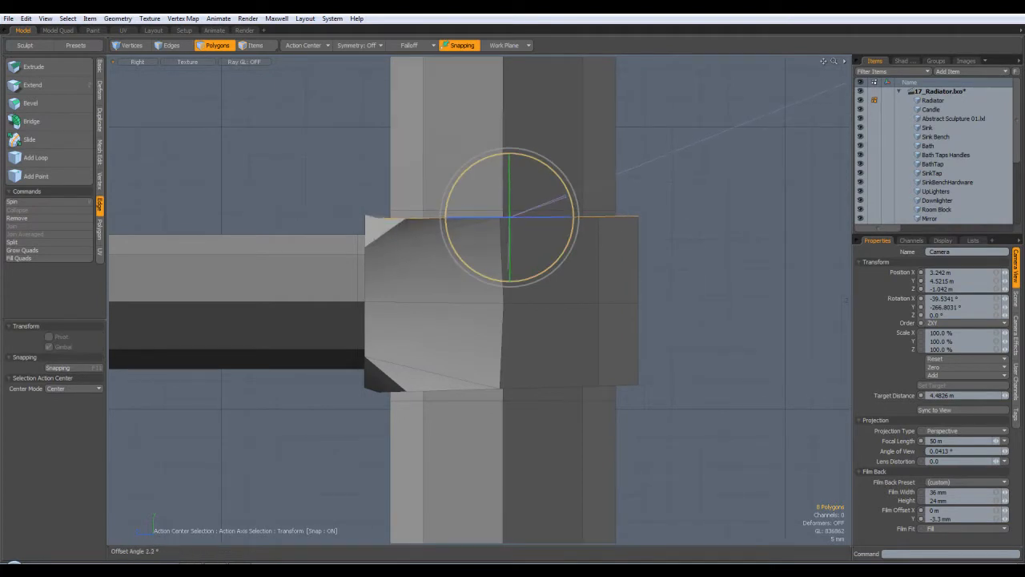
Step: Move the collar's top loop up by 900 um along Z and clear the selection
key("w")
left_click_drag(509, 167, 507, 215)
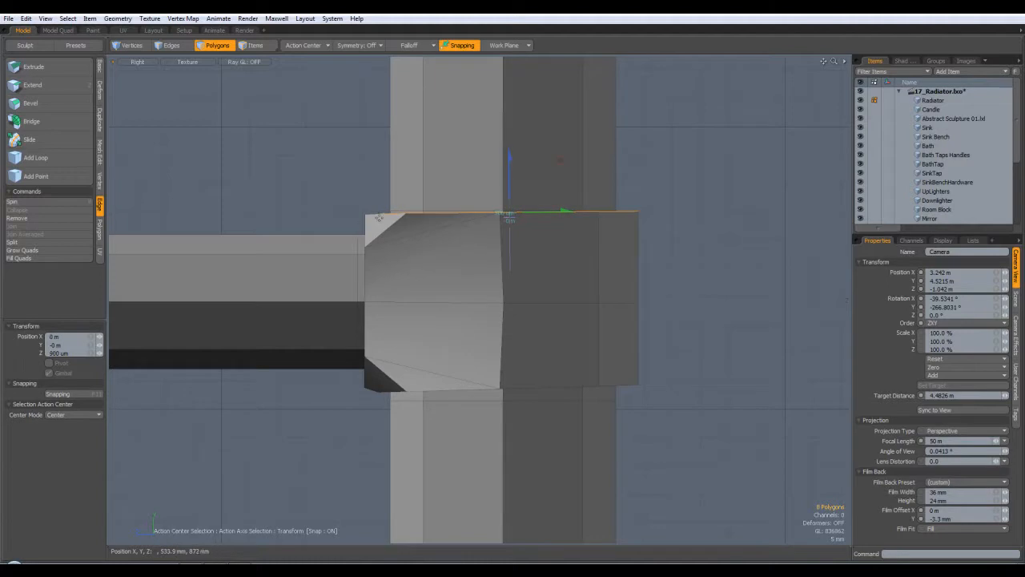
key("space")
left_click(339, 166)
Step: Check the collar's shape in the Perspective view, in both polygon and subdivision display
left_click_drag(498, 177, 533, 200, "alt+shift")
key("ctrl+space")
left_click(523, 214)
key("Tab")
key("Tab")
left_click_drag(599, 289, 599, 248, "alt")
left_click_drag(508, 418, 498, 426)
left_click(678, 365)
left_click_drag(678, 364, 716, 417, "alt")
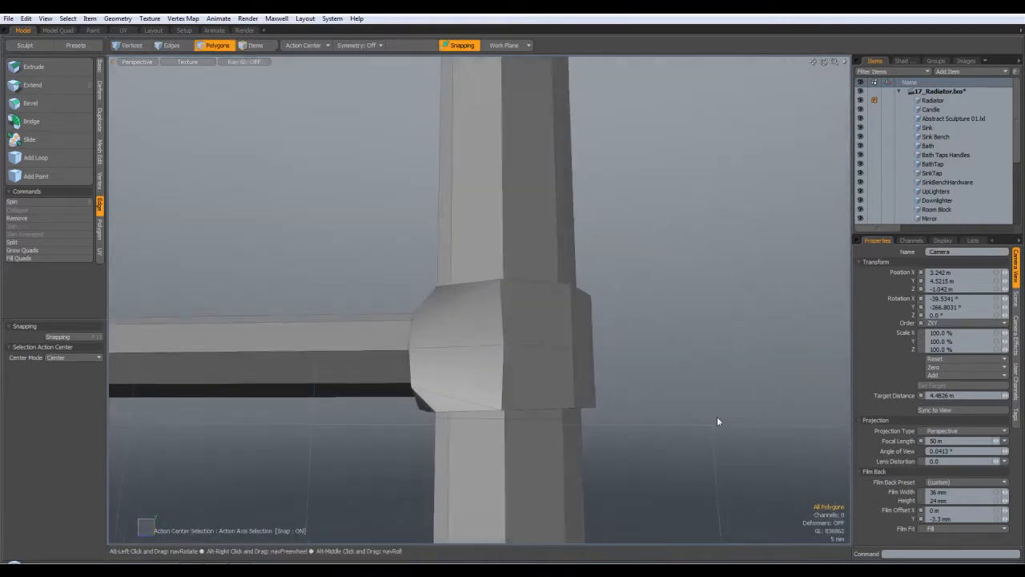
key("Tab")
key("Tab")
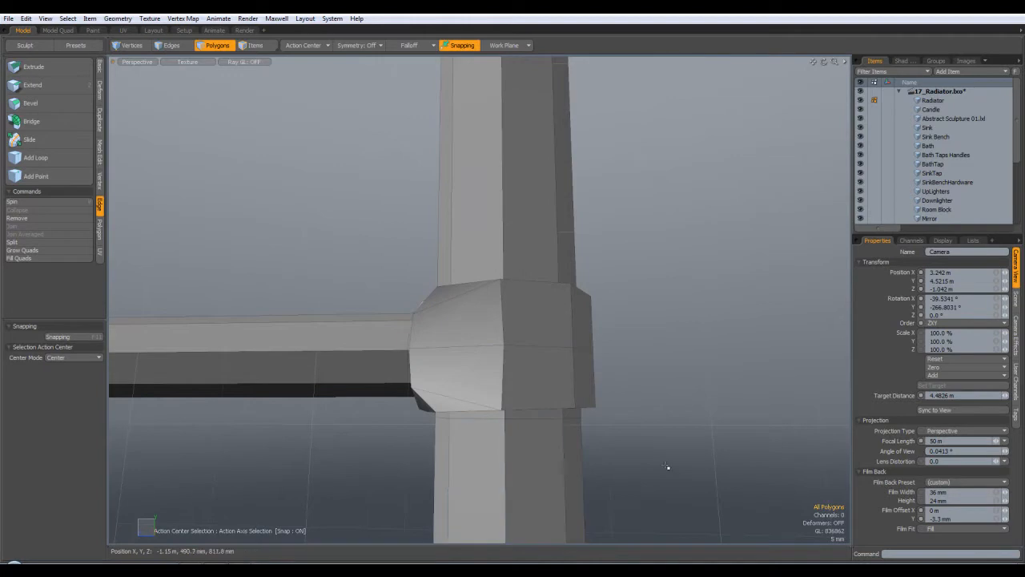
Step: Select the polygon loop on the collar's underside and rotate it level by 1.6° in the Right view
left_click_drag(640, 458, 631, 371, "alt")
left_click_drag(515, 422, 491, 425)
key("l")
key("KP_2")
key("alt")
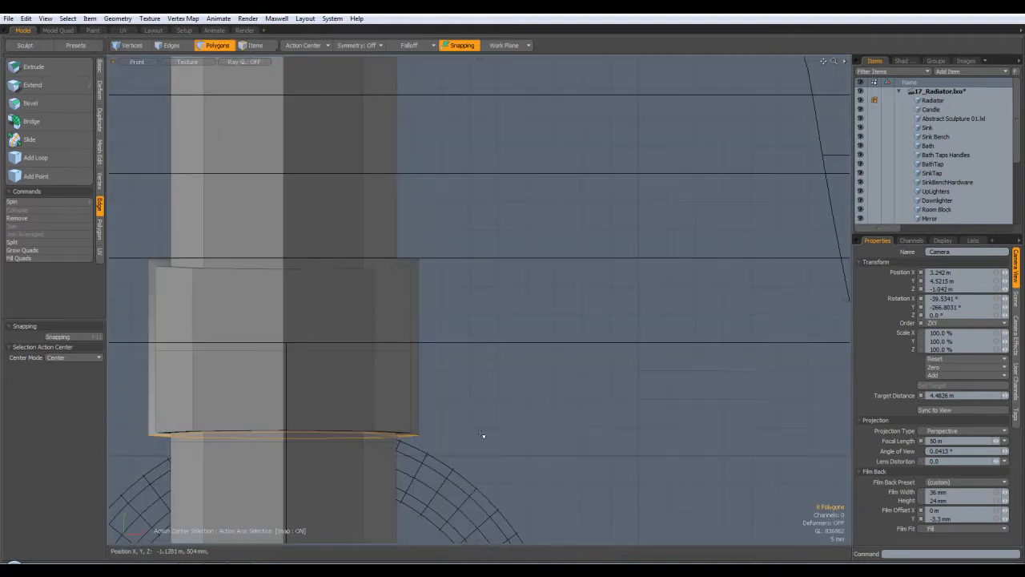
key("KP_3")
left_click_drag(505, 444, 506, 412, "alt+shift")
key("e")
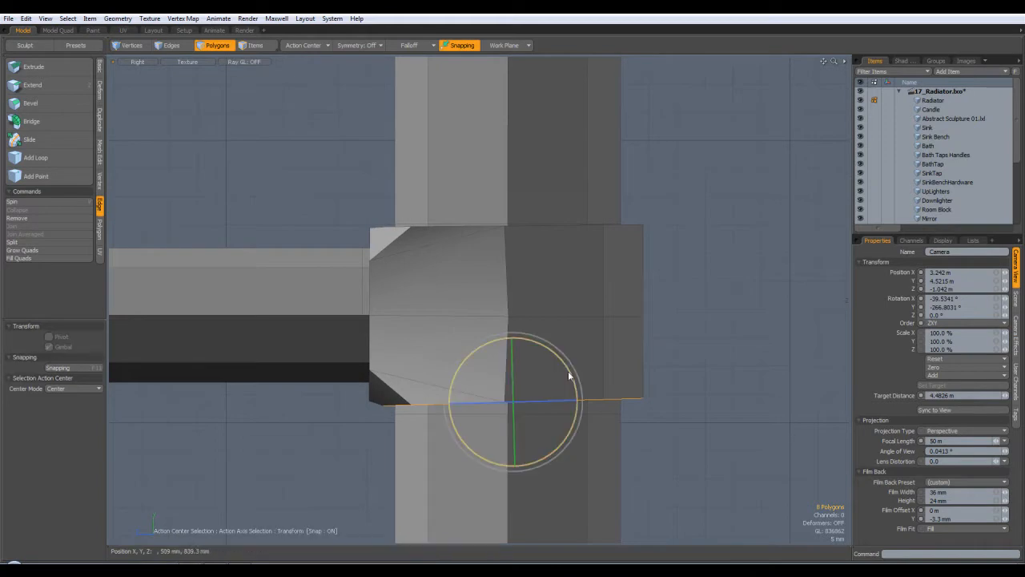
left_click_drag(663, 298, 753, 249)
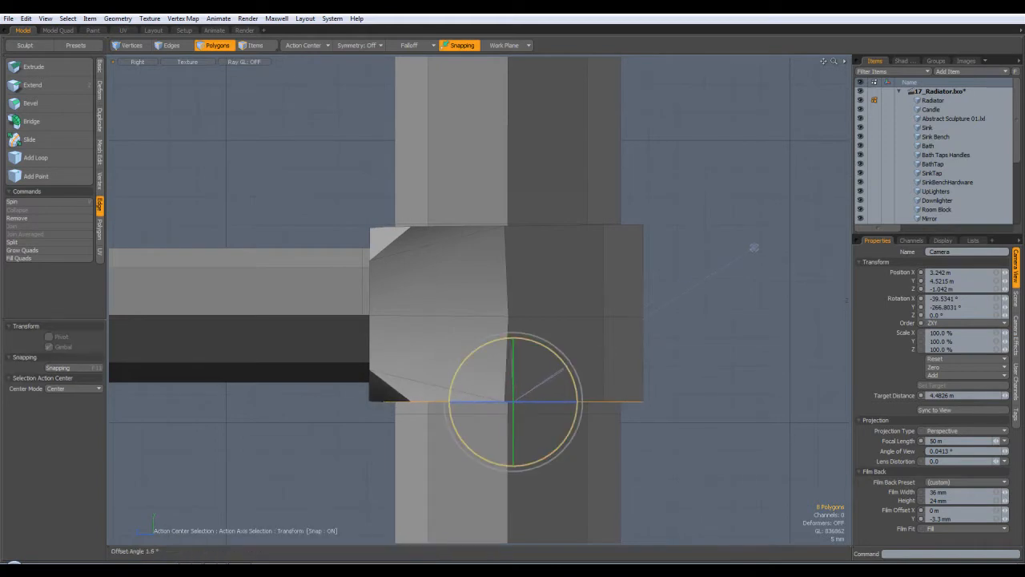
Step: Move the collar's bottom loop slightly down along the post and clear the selection
key("w")
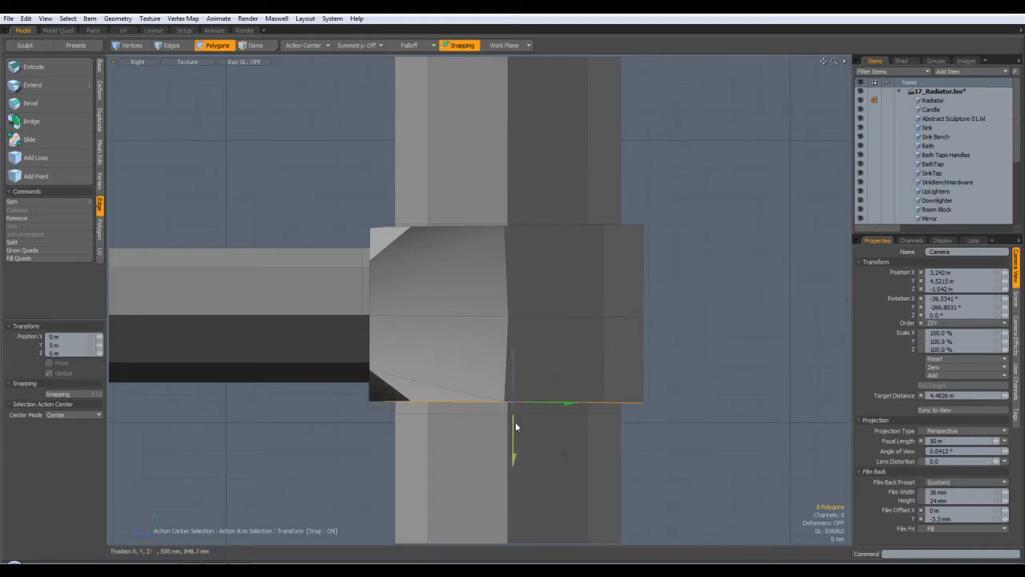
left_click_drag(513, 460, 513, 464)
key("Escape")
key("Escape")
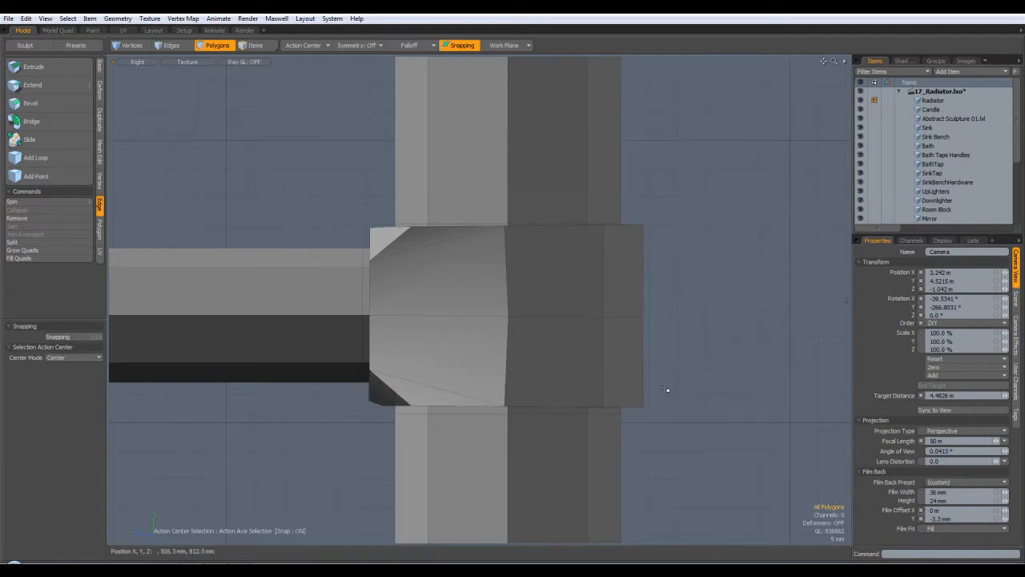
Step: Inspect the collars along the radiator frame in the Perspective view, in both subdivision and polygon display
left_click_drag(641, 361, 512, 444, "alt")
key("Tab")
left_click_drag(662, 418, 605, 384, "alt")
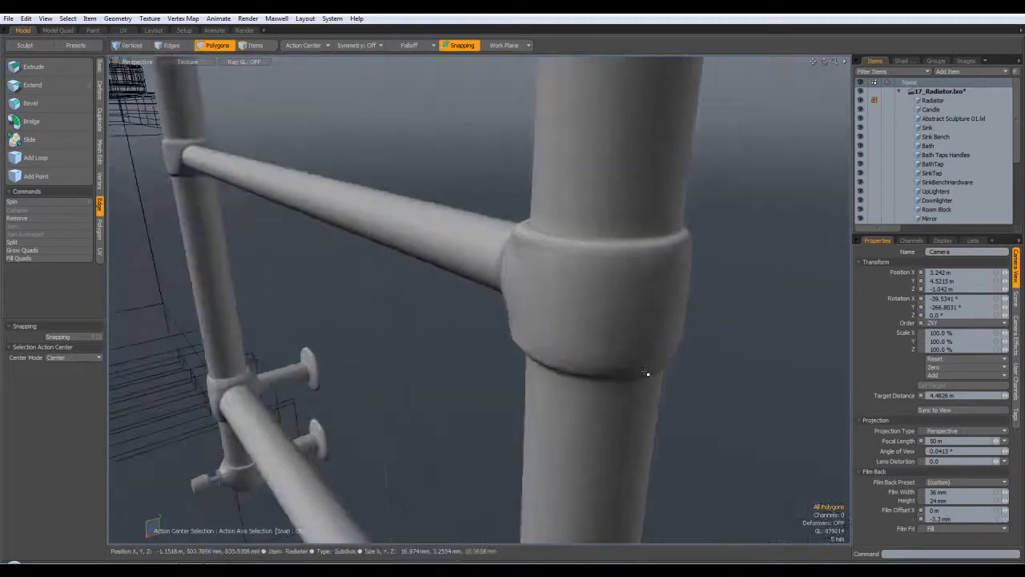
scroll(675, 390, "down", 4)
left_click_drag(675, 389, 697, 339, "alt")
scroll(653, 358, "down", 3)
left_click_drag(591, 369, 643, 383, "alt")
left_click_drag(510, 403, 580, 406, "alt")
key("Tab")
left_click_drag(360, 443, 442, 445, "alt")
left_click_drag(444, 514, 620, 340, "alt")
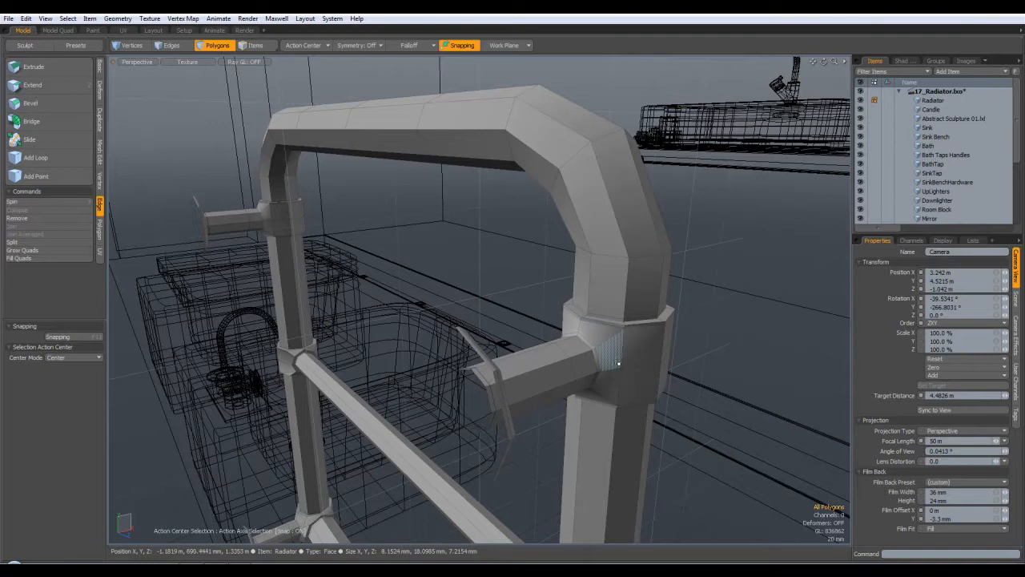
Step: Select four evenly spaced side polygons around the valve knob at the foot of the radiator post
left_click_drag(609, 363, 341, 366, "alt")
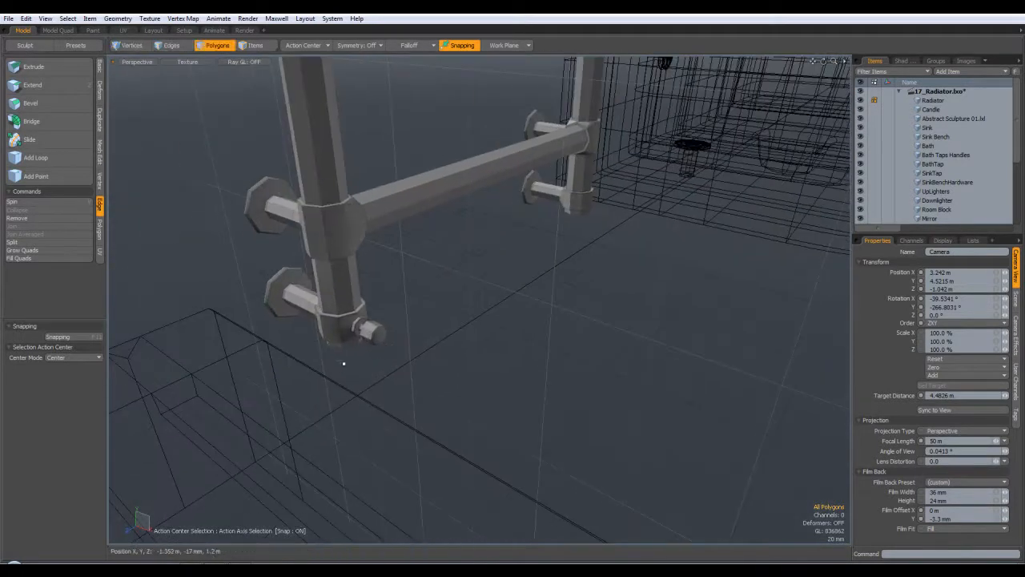
scroll(341, 365, "up", 5)
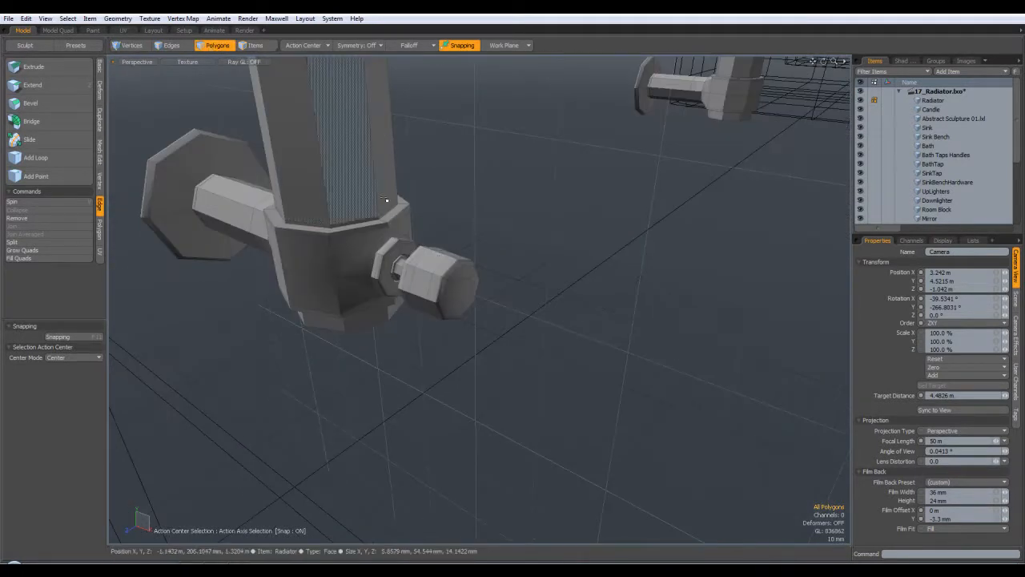
left_click(434, 264)
left_click_drag(533, 408, 498, 230, "alt")
left_click_drag(490, 186, 524, 276, "alt+shift")
left_click(513, 273, "shift")
left_click_drag(613, 305, 471, 281, "alt")
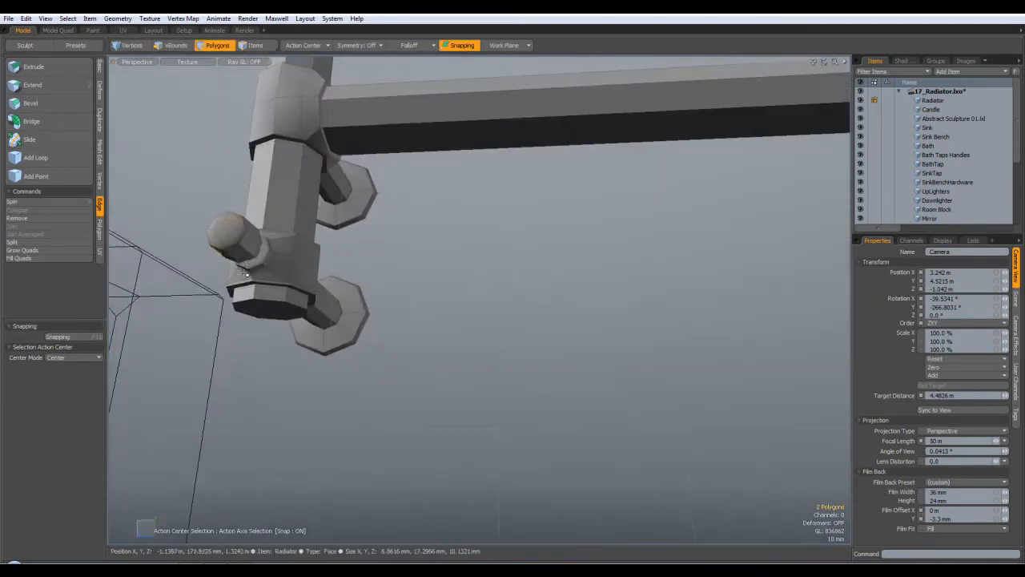
left_click_drag(277, 272, 416, 280, "alt")
left_click(251, 386, "shift")
scroll(543, 372, "up", 5)
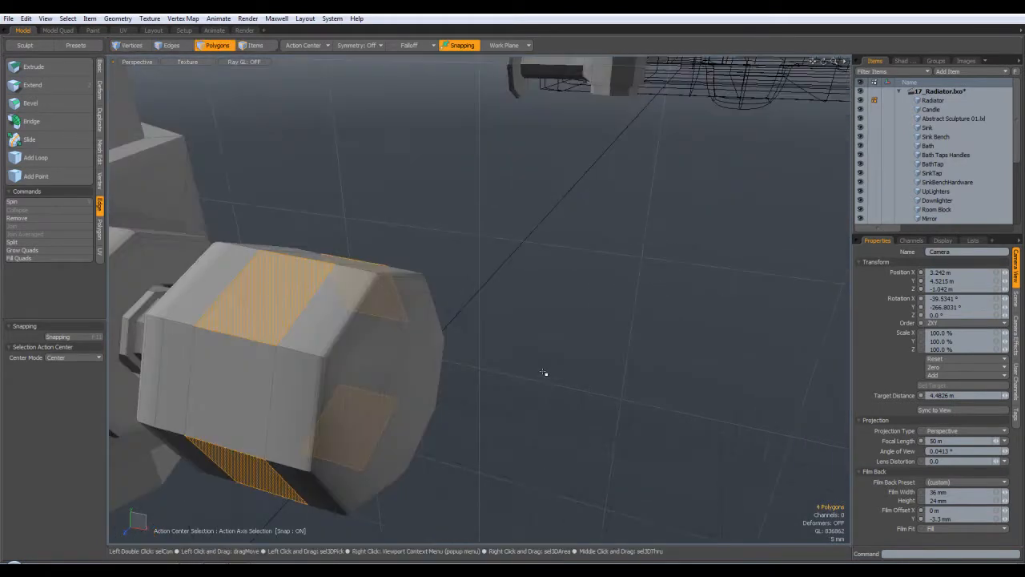
Step: Bevel the four knob polygons outward into tapered handle arms, clear the selection and preview the handle in subdivision display
scroll(544, 372, "down", 4)
key("b")
left_click_drag(476, 301, 600, 330)
left_click_drag(425, 214, 438, 181)
key("space")
left_click(538, 235)
key("Tab")
left_click_drag(553, 293, 542, 315, "alt")
key("Tab")
left_click_drag(365, 275, 546, 290, "alt")
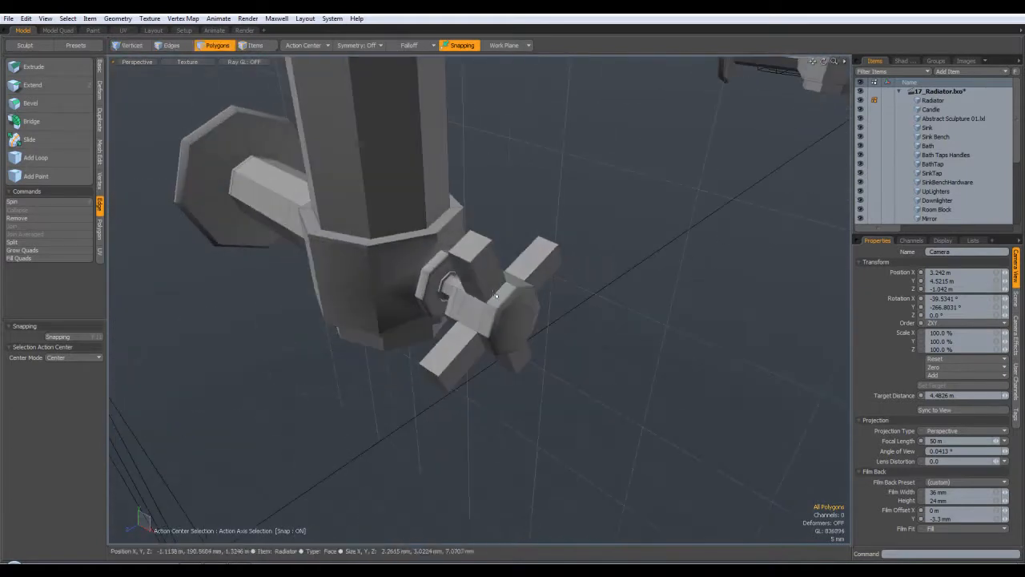
Step: Select the edges outlining the end faces of all four valve handle arms
left_click(181, 48)
double_click(465, 259)
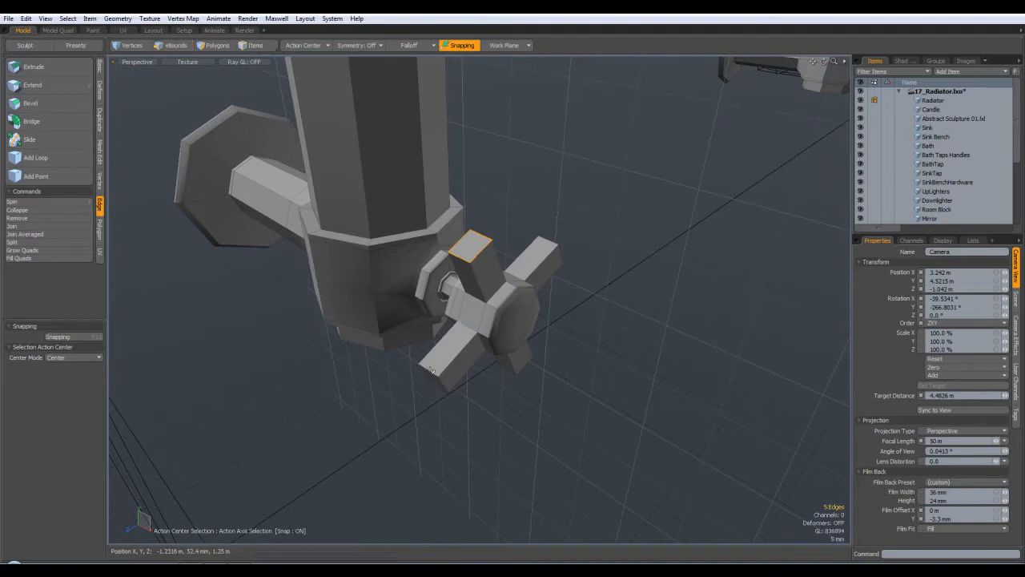
left_click_drag(465, 424, 559, 256, "alt")
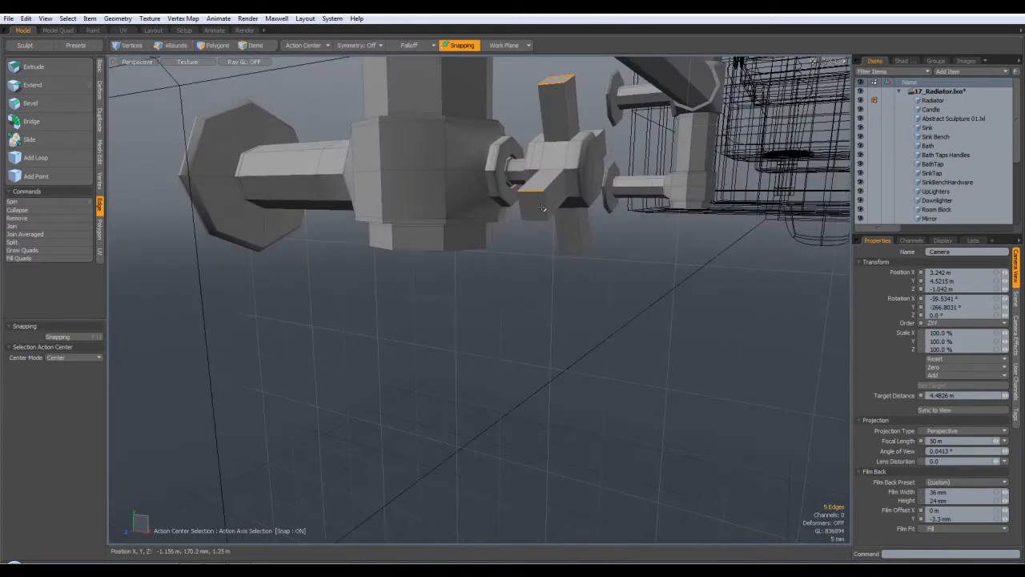
left_click(539, 222, "shift")
left_click_drag(617, 239, 291, 265, "alt")
scroll(292, 265, "up", 2)
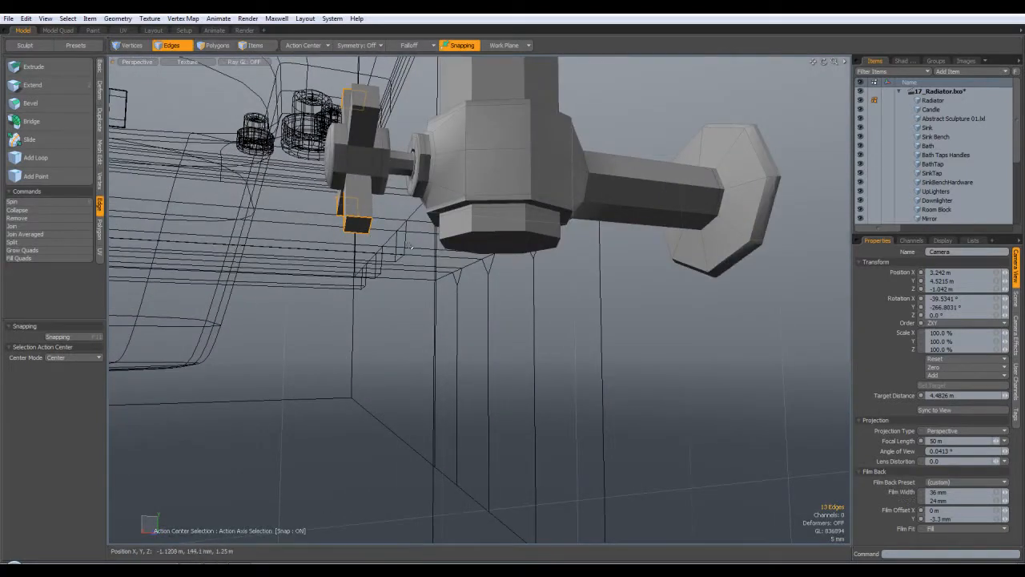
left_click_drag(421, 247, 472, 253, "alt")
left_click_drag(284, 205, 377, 266, "alt")
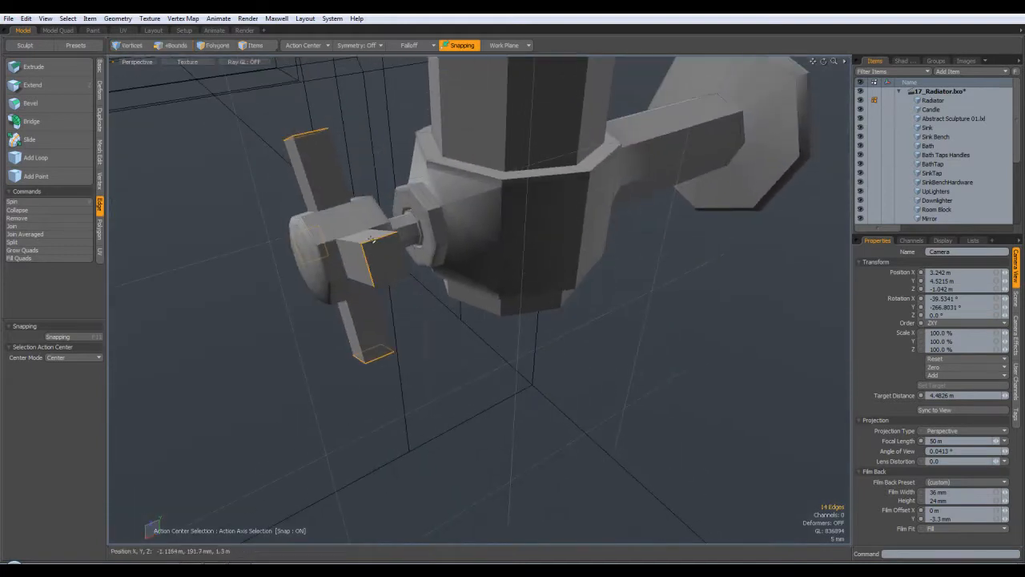
left_click(397, 277, "shift")
left_click_drag(434, 312, 492, 297, "alt")
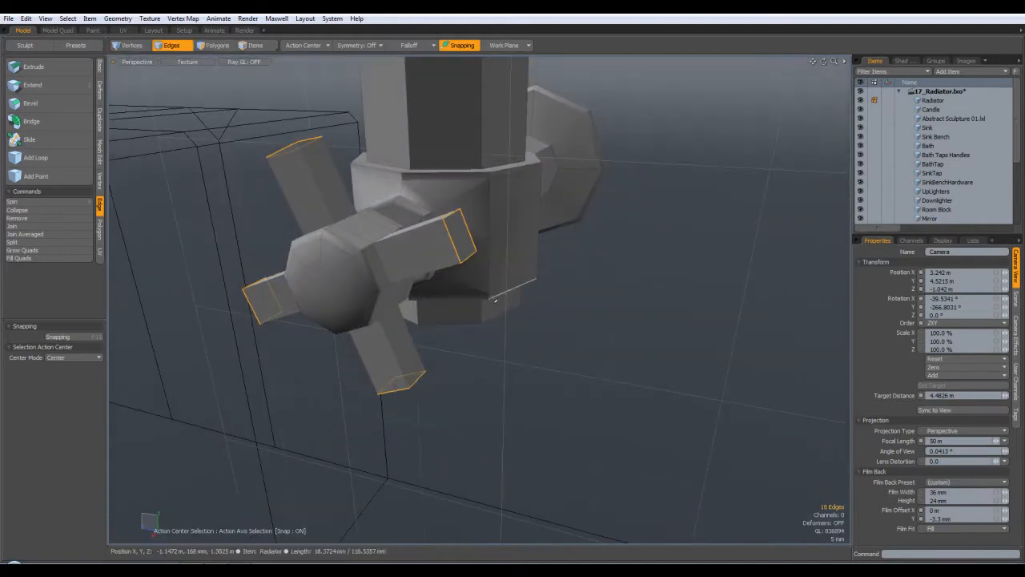
Step: Bevel the arm-end edges slightly, clear the selection and compare the handle in polygon and subdivision display
key("b")
left_click_drag(384, 220, 403, 217)
key("space")
left_click(560, 334)
key("Tab")
key("Tab")
key("Tab")
key("Tab")
key("Tab")
key("Tab")
mouse_move(505, 308)
left_mouse_down("alt")
mouse_move(547, 333)
mouse_move(508, 321)
left_mouse_up("alt")
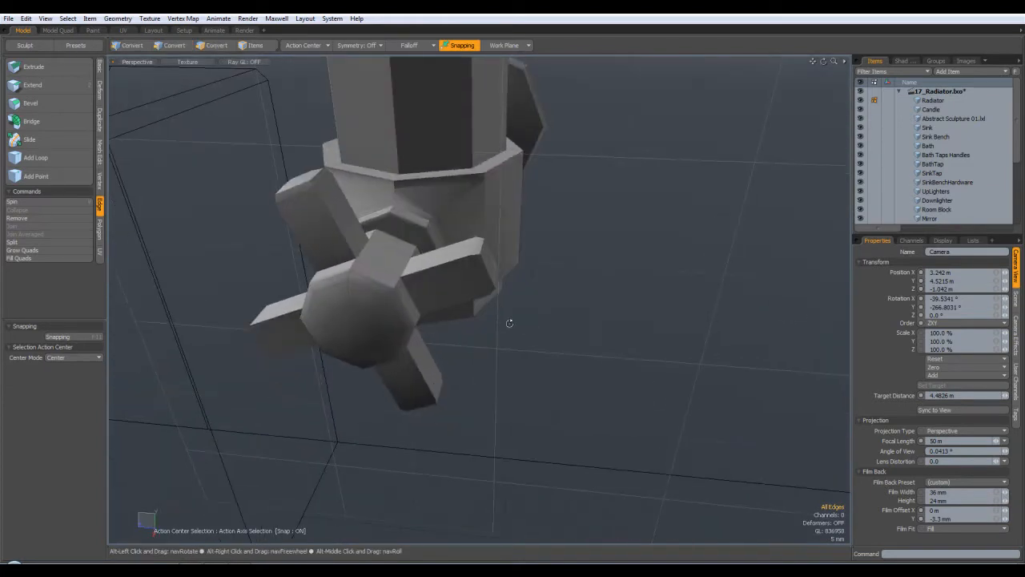
Step: Select the four edges around the base of the valve handle's right arm
left_click(407, 295)
left_click_drag(406, 295, 355, 277, "alt")
left_click(370, 234, "shift")
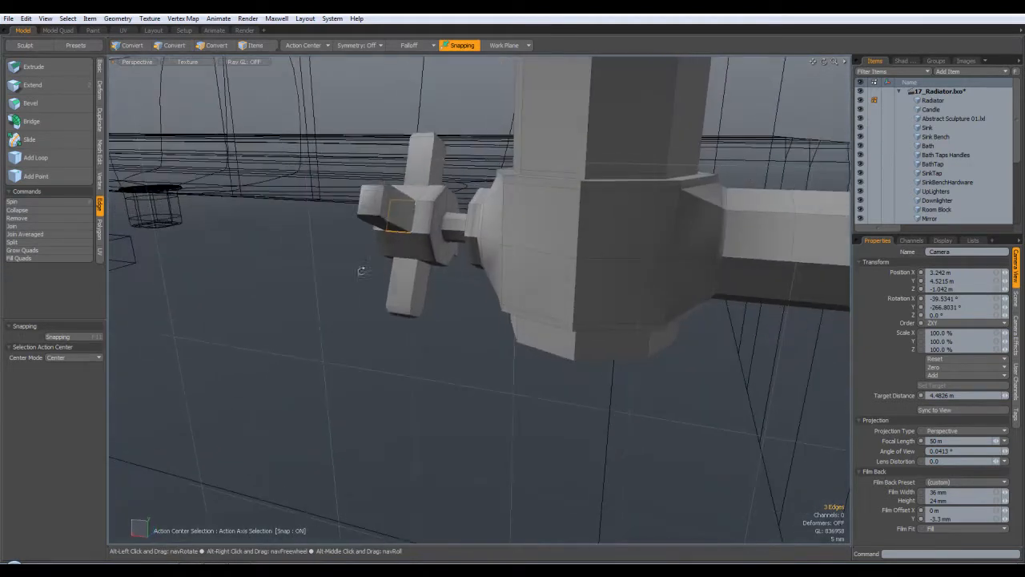
left_click_drag(402, 228, 136, 200, "alt")
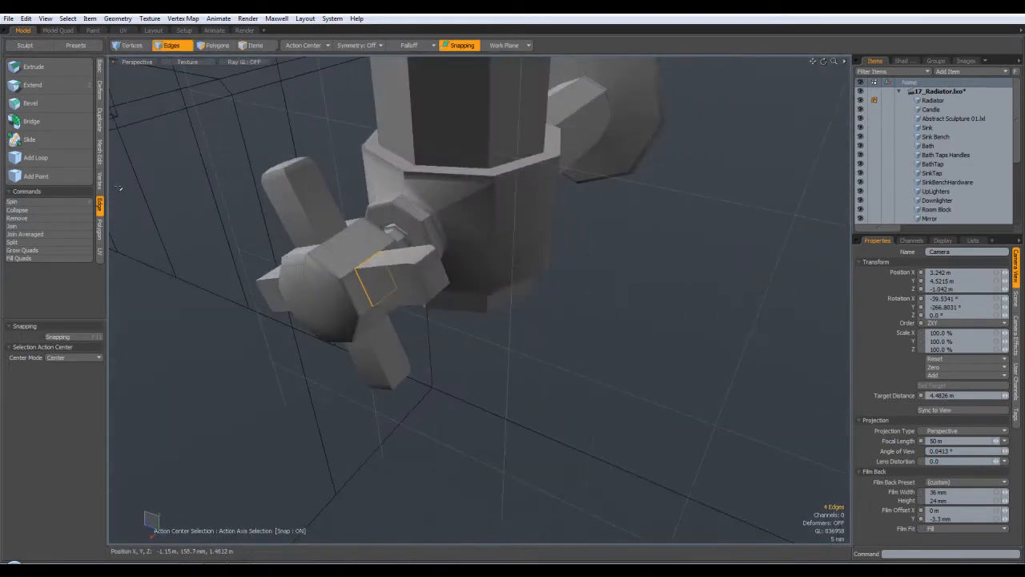
Step: Try to slide a duplicate of the right arm's base edges outward along the arm, and clear the selection
left_click(32, 139)
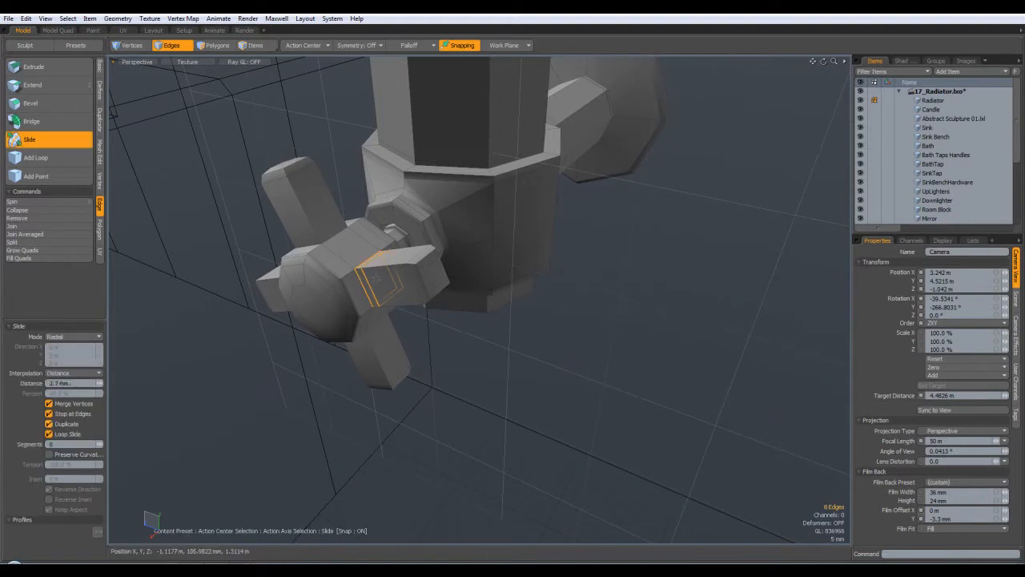
key("q")
left_click(514, 388)
left_click_drag(469, 356, 505, 355, "alt")
key("Caps_Lock")
key("Caps_Lock")
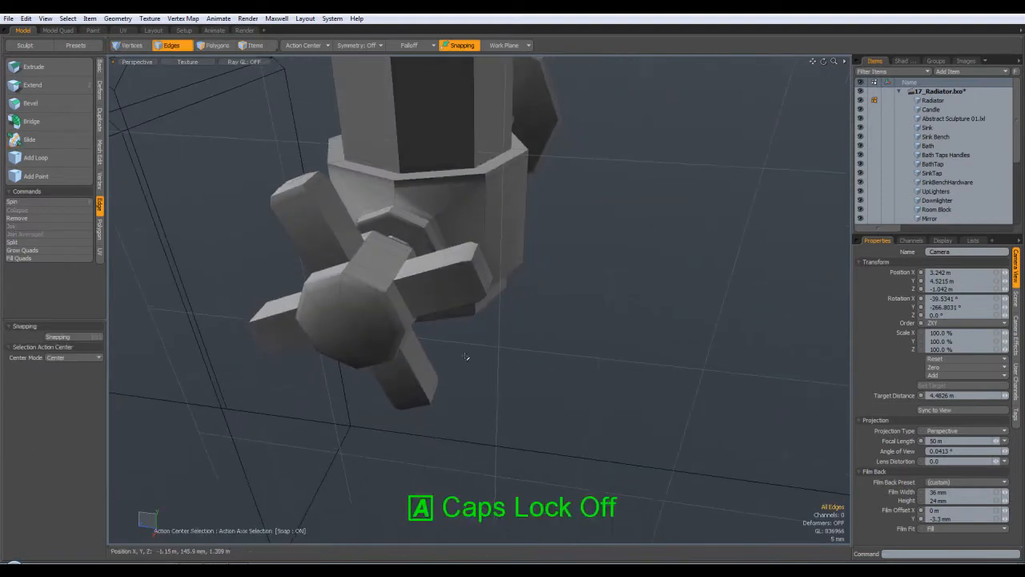
Step: Compare the valve handle's arm bases in subdivision and polygon display from several angles
key("Tab")
left_click_drag(457, 323, 506, 300, "alt")
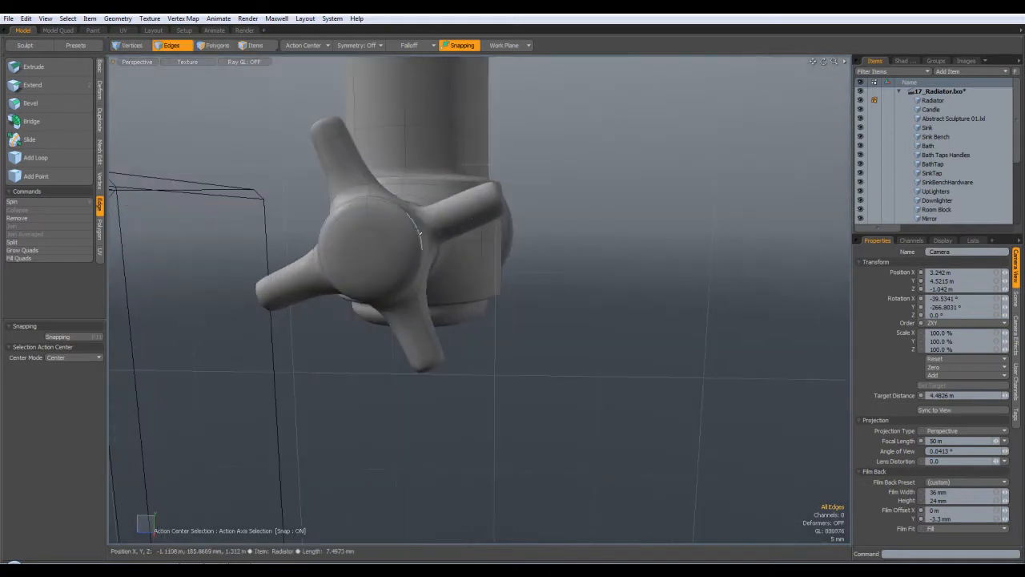
key("Tab")
key("Tab")
key("Tab")
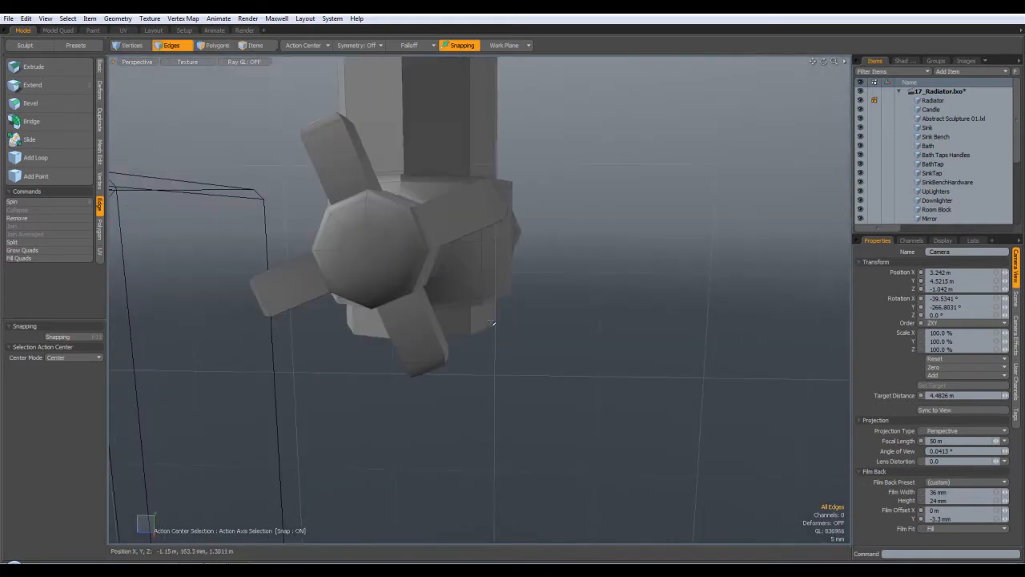
left_click_drag(437, 237, 487, 339, "alt")
key("Tab")
key("Tab")
key("Tab")
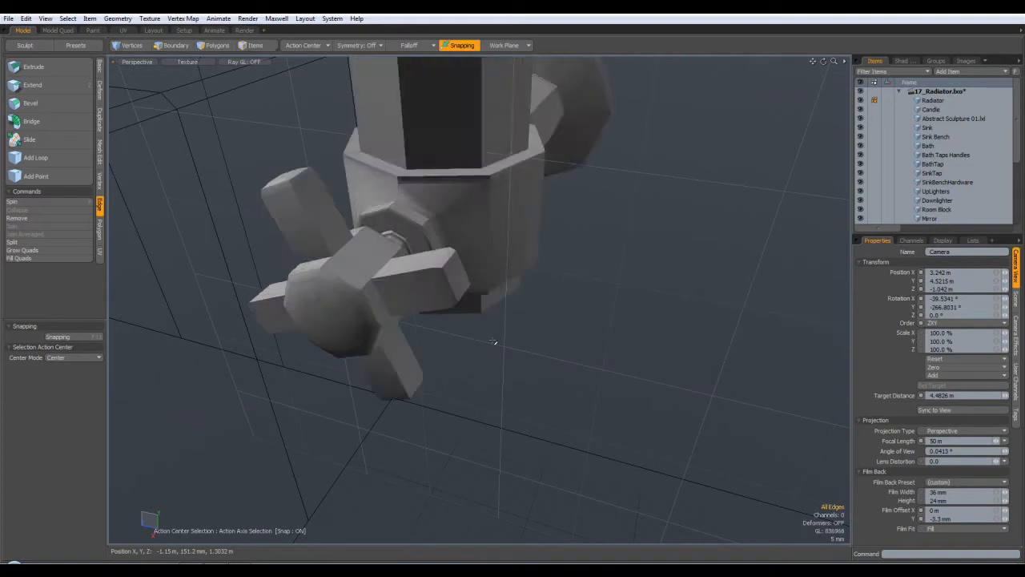
Step: Undo the edge slide on the right arm, back to its selected base edges
key("ctrl+z")
key("ctrl+z")
key("ctrl+z")
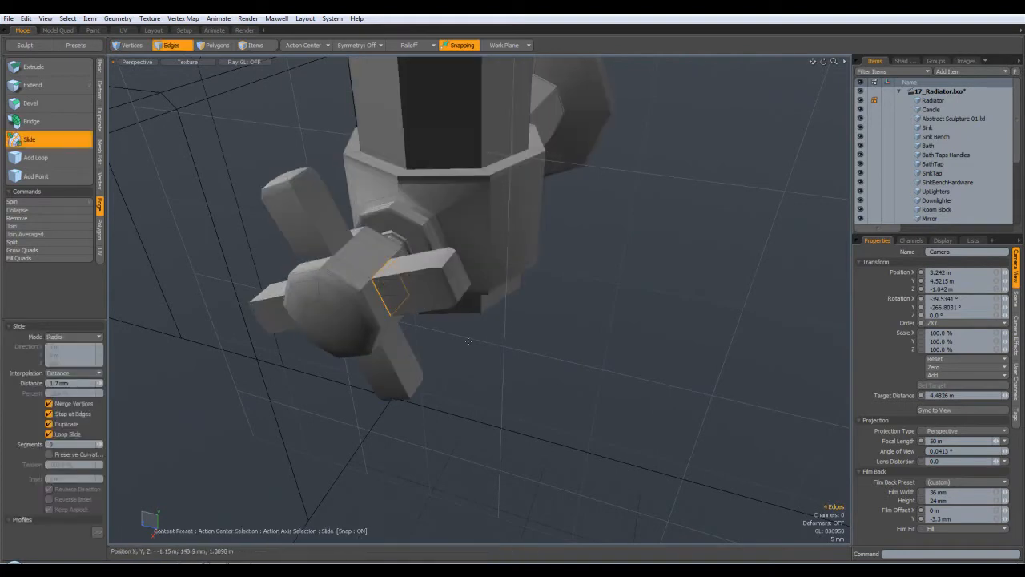
Step: Slide a duplicate of the right arm's base edges about 2.8 mm along the arm and clear the selection
left_click_drag(365, 350, 389, 314, "alt")
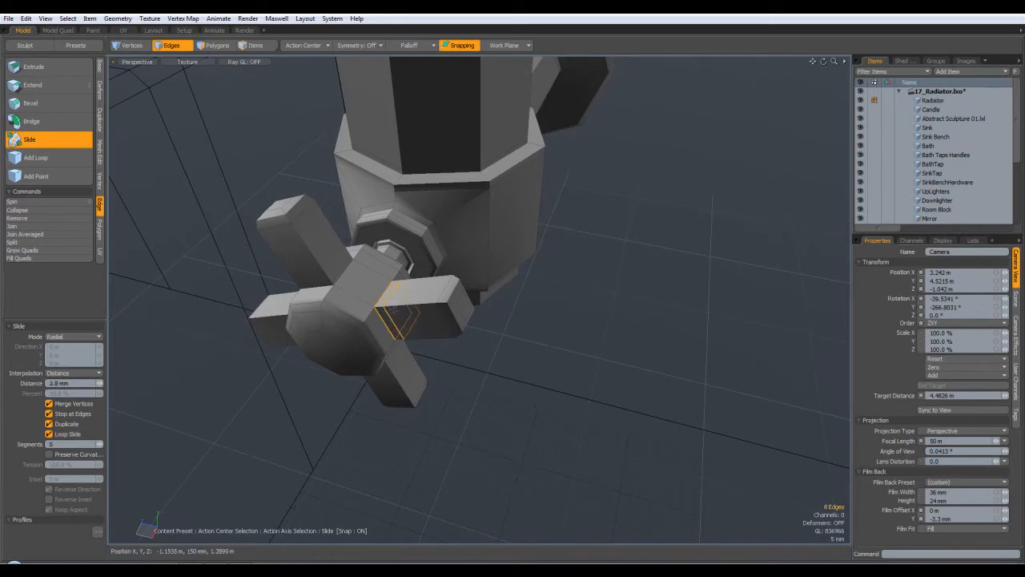
key("space")
left_click(553, 381)
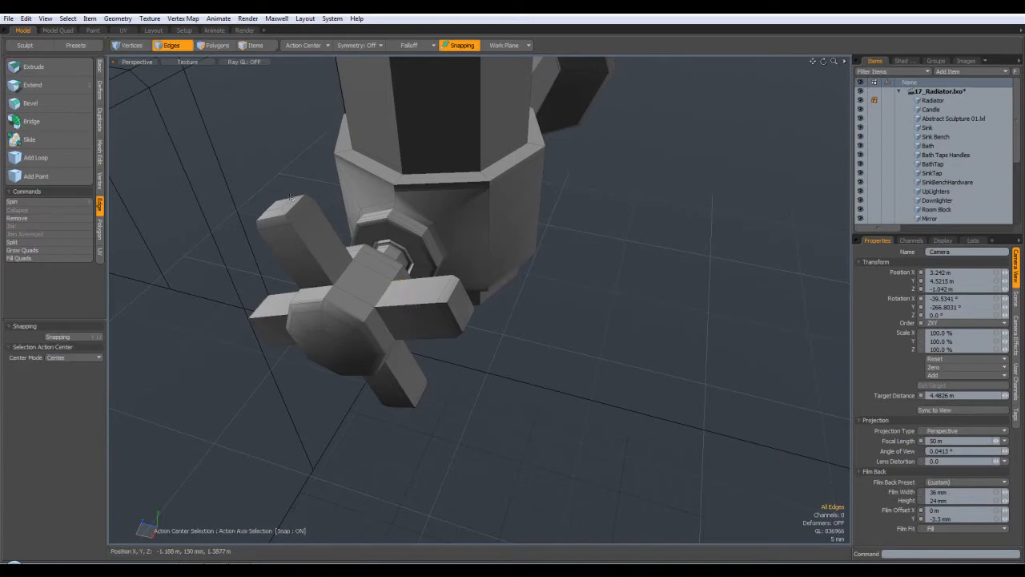
Step: Select the four edges around the upper arm's base, slide a duplicate about 2.2 mm along the arm and deselect
left_click(320, 283)
left_click(342, 273, "shift")
left_click_drag(297, 285, 634, 295, "alt")
left_click(609, 264, "shift")
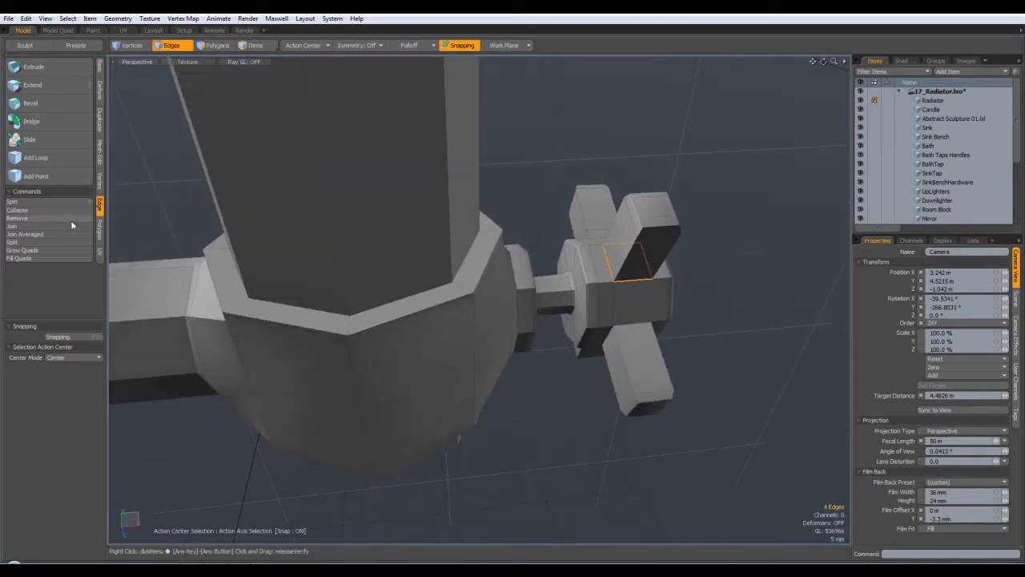
left_click(30, 140)
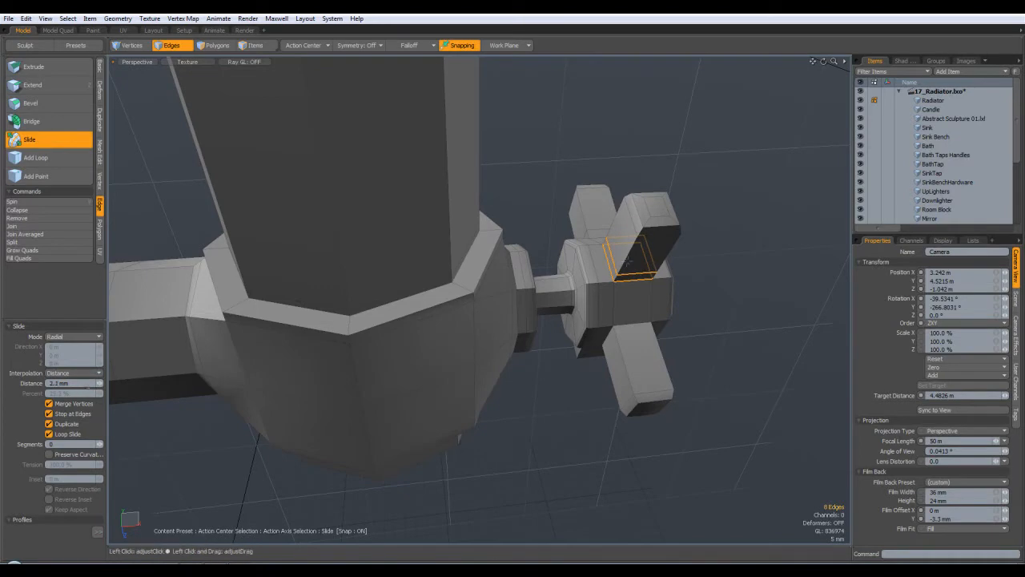
key("q")
left_click(777, 418)
Step: Select the four edges around the left arm's base, slide a duplicate 1.8 mm along the arm and deselect
left_click_drag(777, 419, 725, 351, "alt")
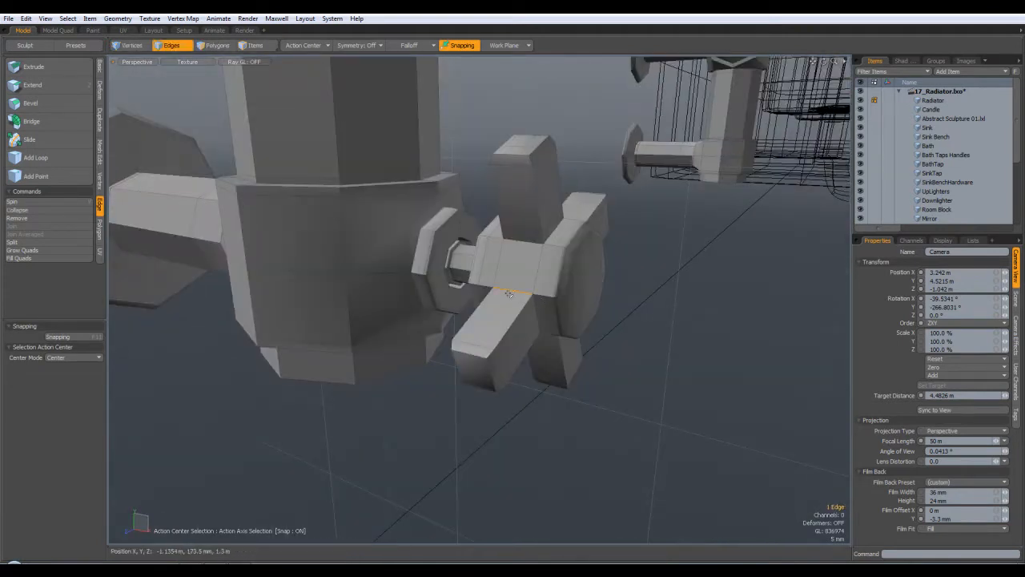
left_click(538, 302)
left_click_drag(538, 302, 613, 233, "alt")
left_click(629, 270, "shift")
left_click(595, 195, "shift")
left_click_drag(665, 179, 572, 322, "alt")
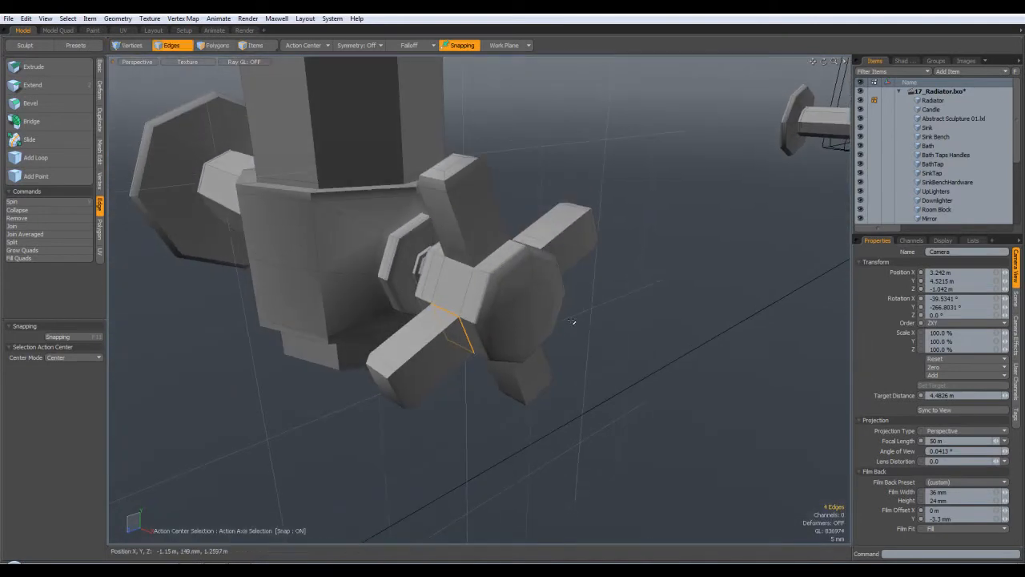
left_click(29, 139)
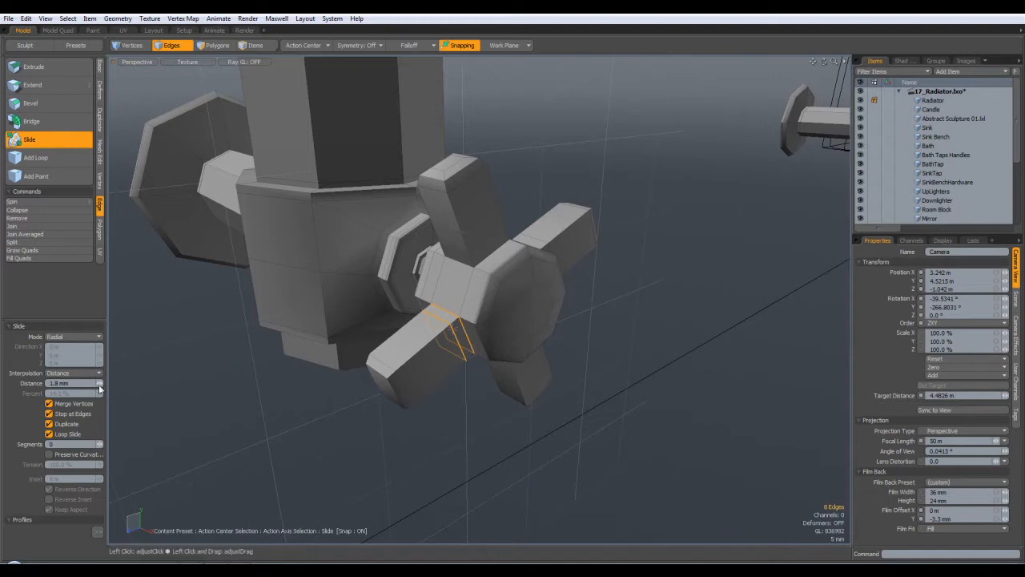
key("q")
left_click(643, 391)
Step: Select the four edges around the lower arm's base and slide a duplicate of them along the arm
left_click_drag(643, 391, 386, 237, "alt")
left_click(386, 235)
left_click_drag(484, 244, 447, 370, "alt")
left_click(418, 409, "shift")
left_click_drag(431, 405, 560, 513, "alt")
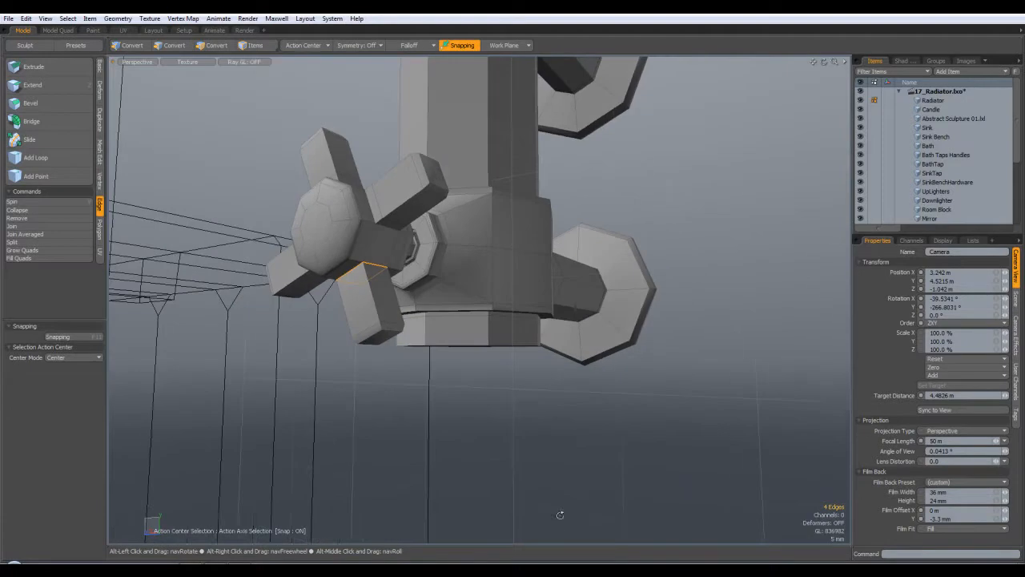
left_click(37, 142)
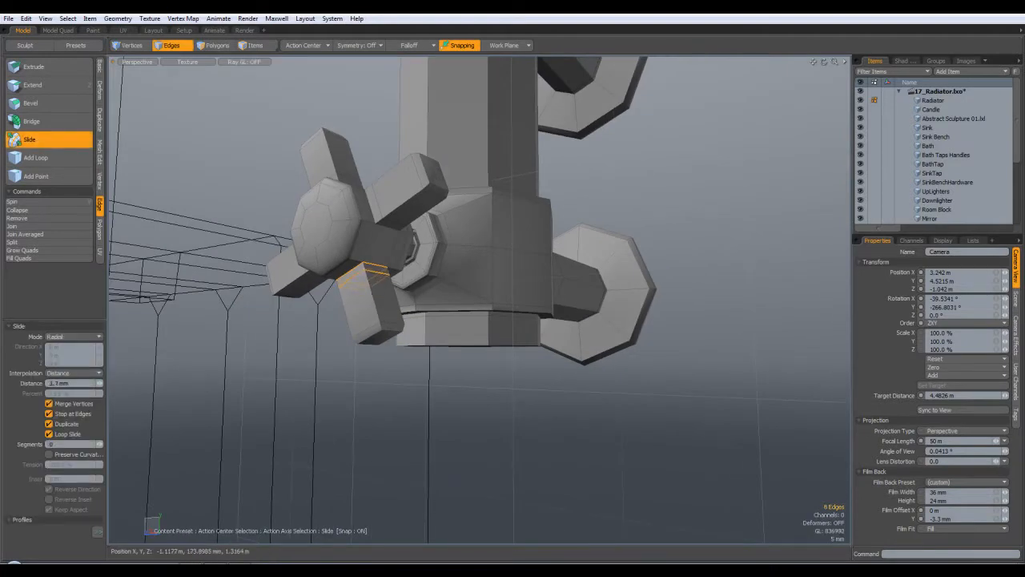
Step: Finish the edge slide and turn on subdivision smoothing for the whole radiator mesh
key("space")
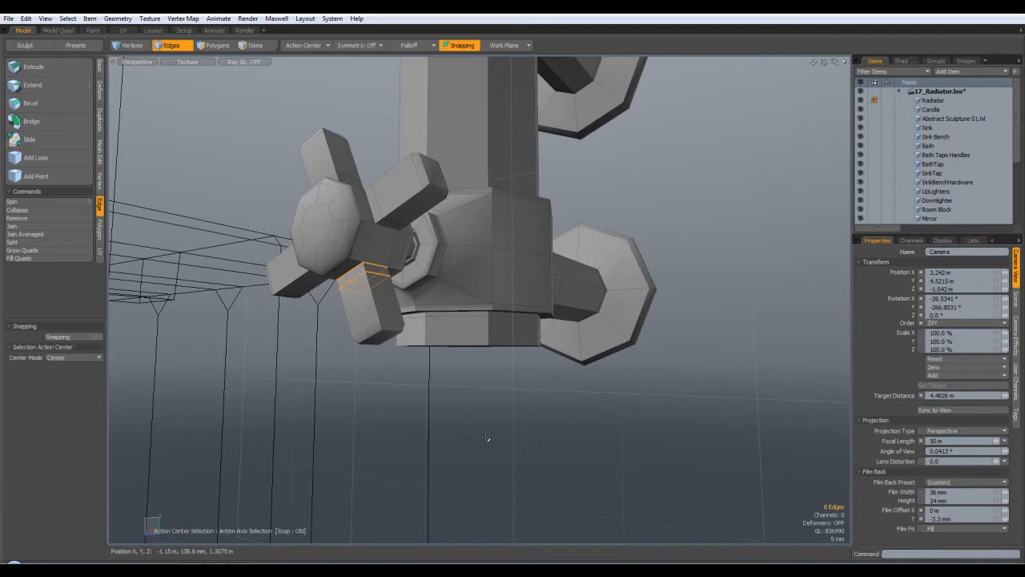
key("Tab")
left_click_drag(483, 437, 577, 338, "alt")
scroll(486, 312, "down", 8)
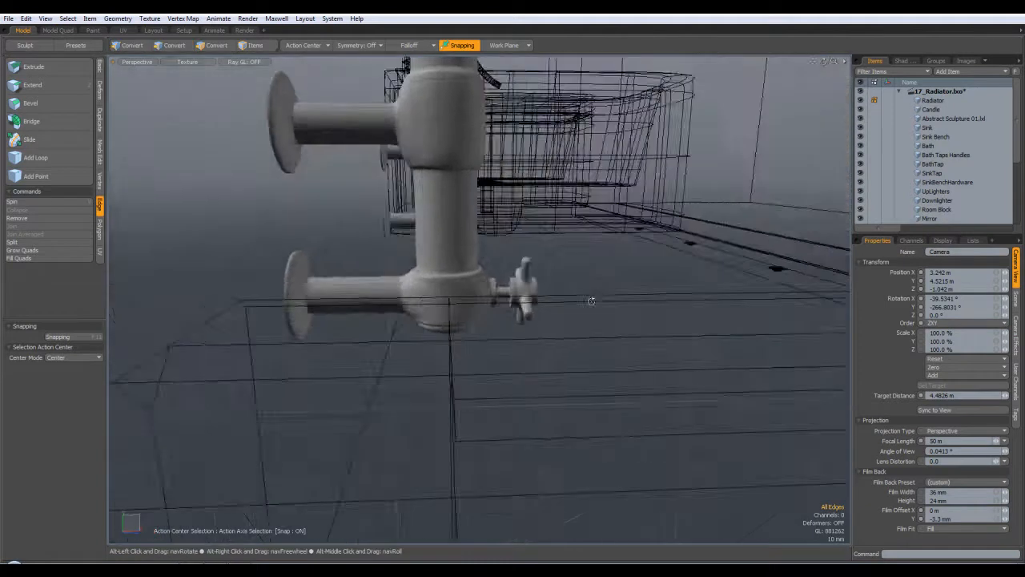
Step: Examine the smoothed radiator and its valve handle from several sides, and the radiator's placement within the whole bathroom
scroll(504, 289, "down", 5)
left_click_drag(588, 286, 634, 315, "alt")
scroll(528, 283, "up", 7)
left_click_drag(528, 283, 360, 272, "alt")
scroll(560, 294, "down", 6)
left_click_drag(560, 294, 531, 382, "alt")
scroll(597, 330, "down", 5)
left_click_drag(588, 336, 473, 360, "alt")
scroll(617, 352, "down", 8)
scroll(473, 361, "up", 6)
left_click_drag(684, 311, 760, 336, "alt")
left_click_drag(761, 337, 576, 250, "alt+shift")
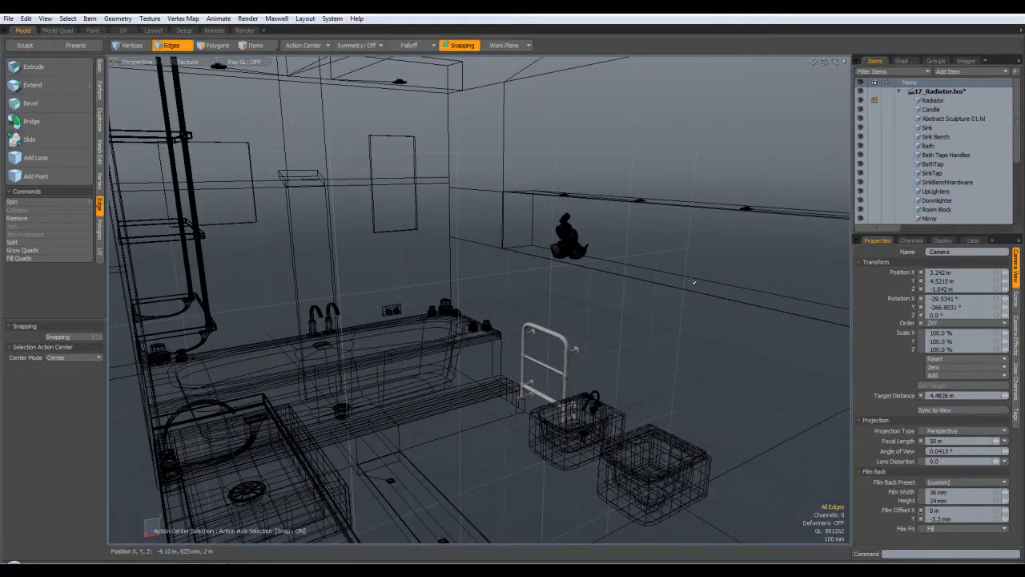
left_click_drag(762, 350, 550, 325, "alt")
left_click_drag(812, 329, 527, 188, "alt")
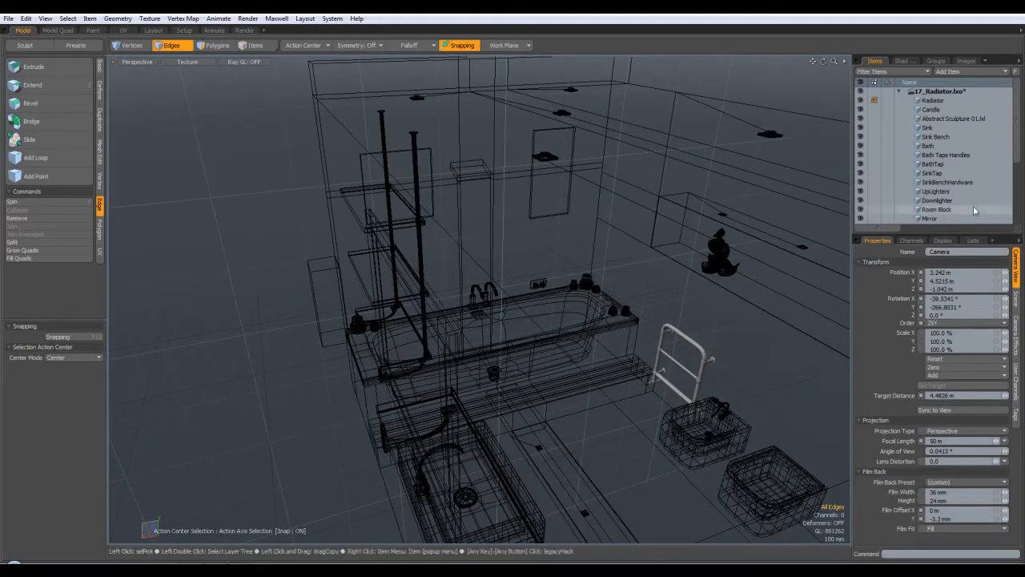
Step: Make the Room Block mesh the active item and switch to polygon selection
scroll(1020, 181, "down", 3)
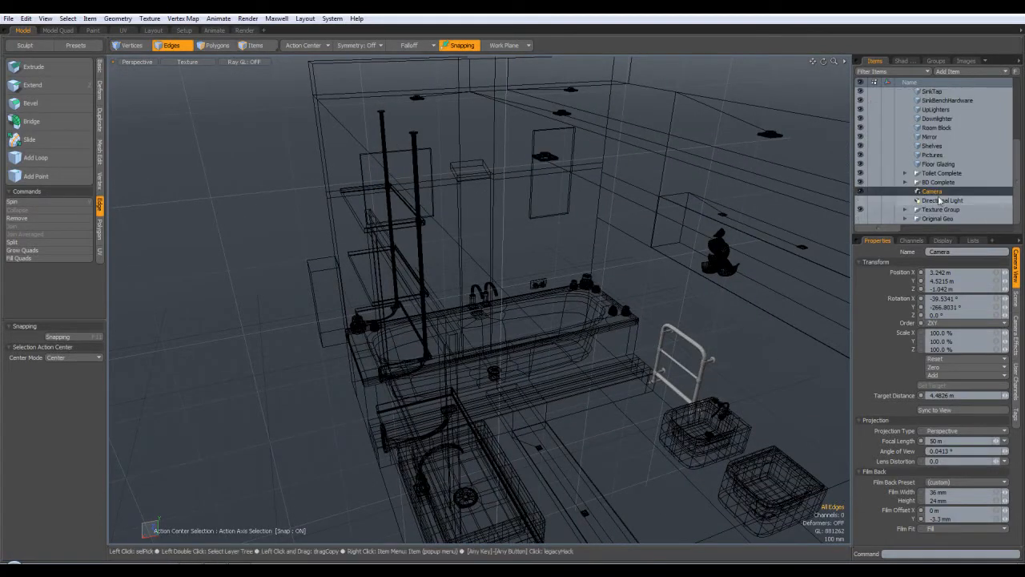
left_click(937, 127)
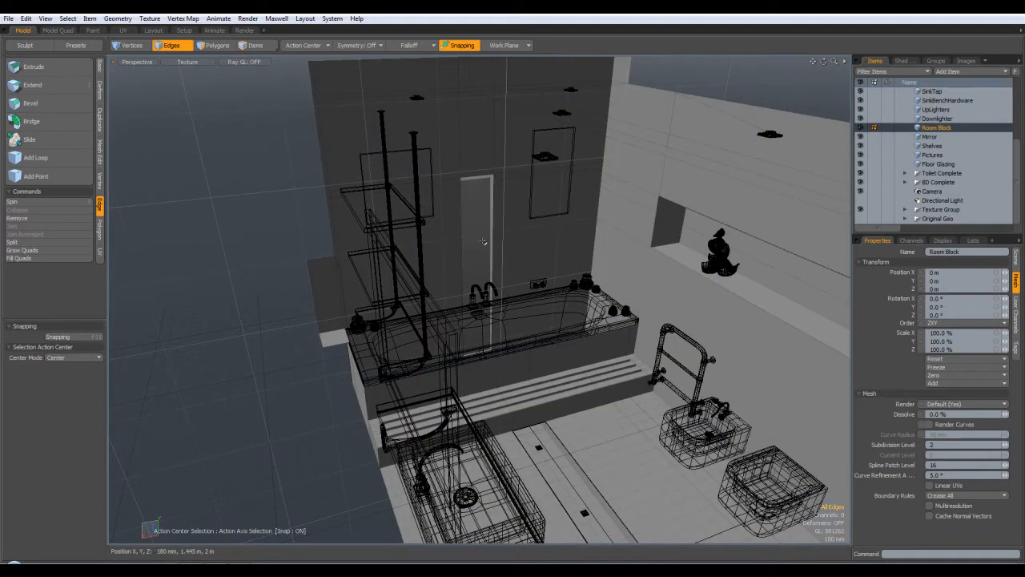
left_click(215, 44)
Step: Select the tall wall recess's back and top faces together with the base of the floor channel
left_click(475, 264)
left_click(563, 496, "shift")
left_click_drag(611, 456, 554, 220, "alt")
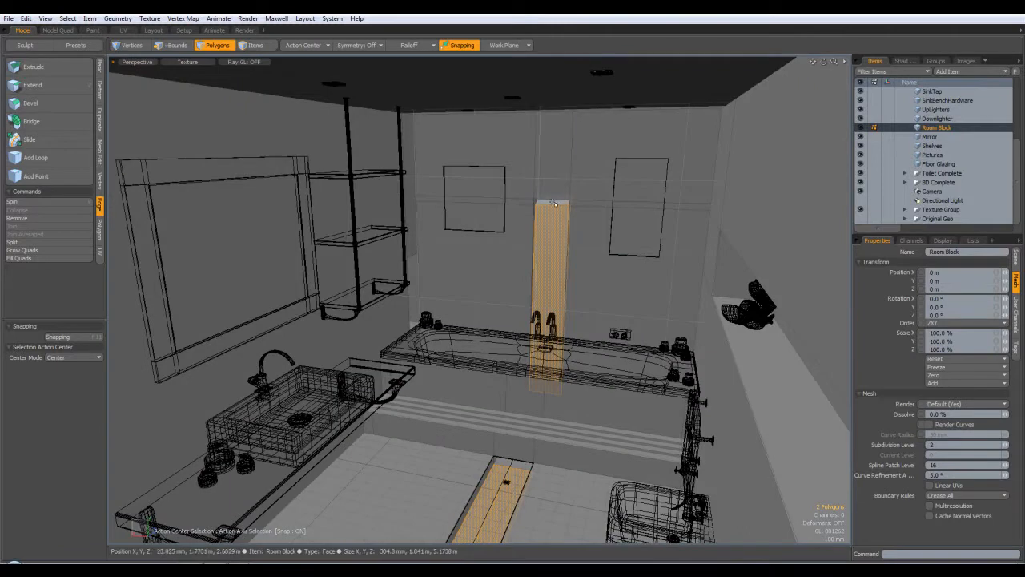
left_click(553, 203, "shift")
Step: Replace the selection with the single Room Block face at the bath end of the floor channel
left_click_drag(663, 340, 531, 321, "alt")
left_click_drag(526, 391, 693, 354, "alt")
left_click(352, 395)
left_click_drag(357, 392, 639, 233, "alt")
left_click_drag(602, 297, 616, 197, "alt")
left_click_drag(602, 196, 579, 200, "alt")
left_click(615, 311)
scroll(657, 312, "down", 3)
scroll(658, 312, "down", 4)
left_click_drag(641, 344, 589, 349, "alt")
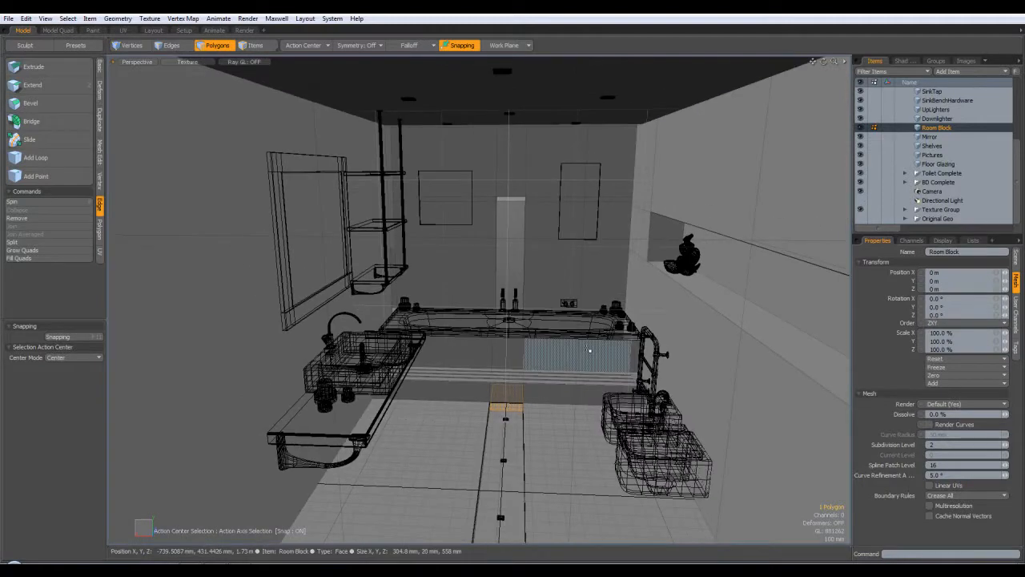